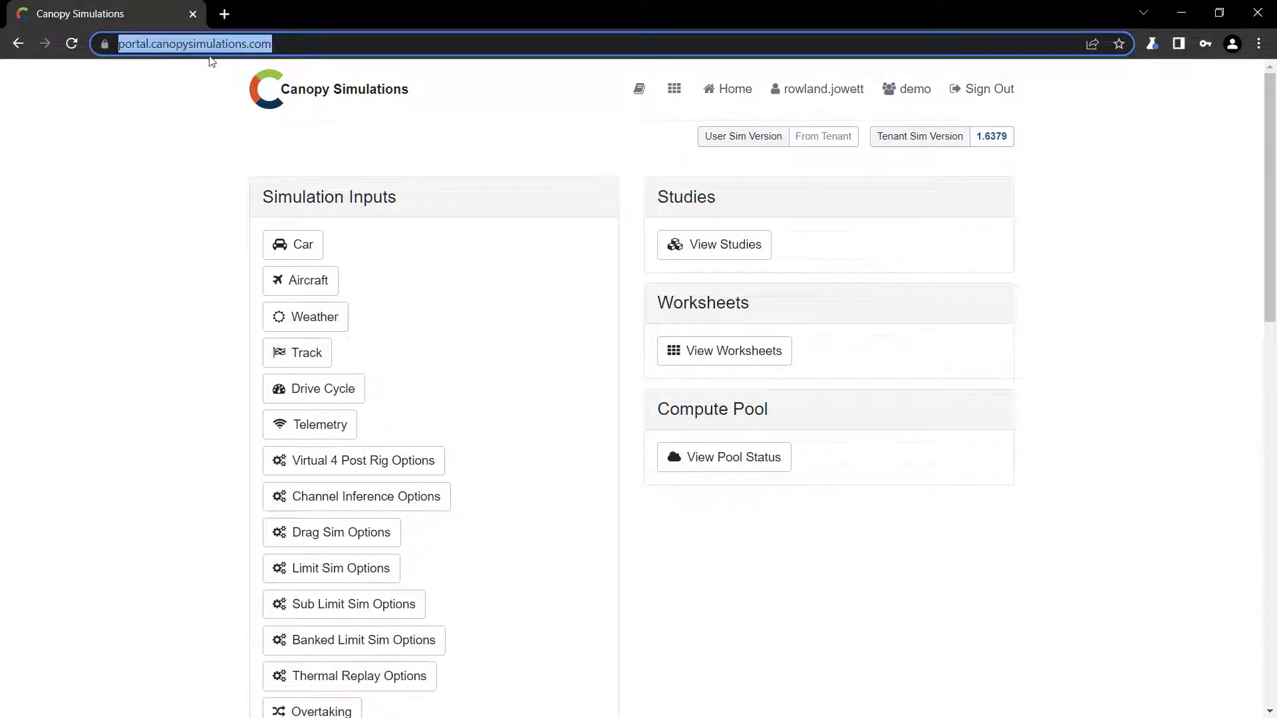
# Highlight the Simulation Inputs, Studies, Worksheets and Compute Pool headings on the home page.
pyautogui.click(344, 145)
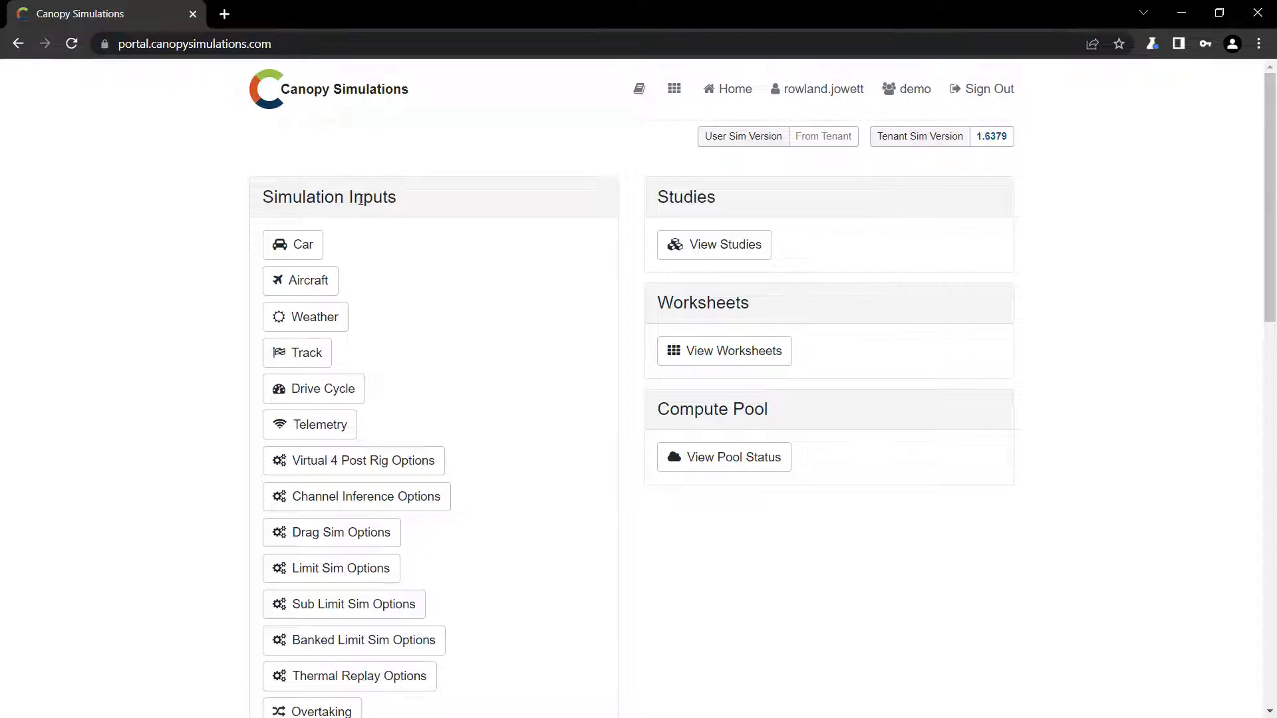
pyautogui.moveTo(262, 199); pyautogui.dragTo(436, 199)
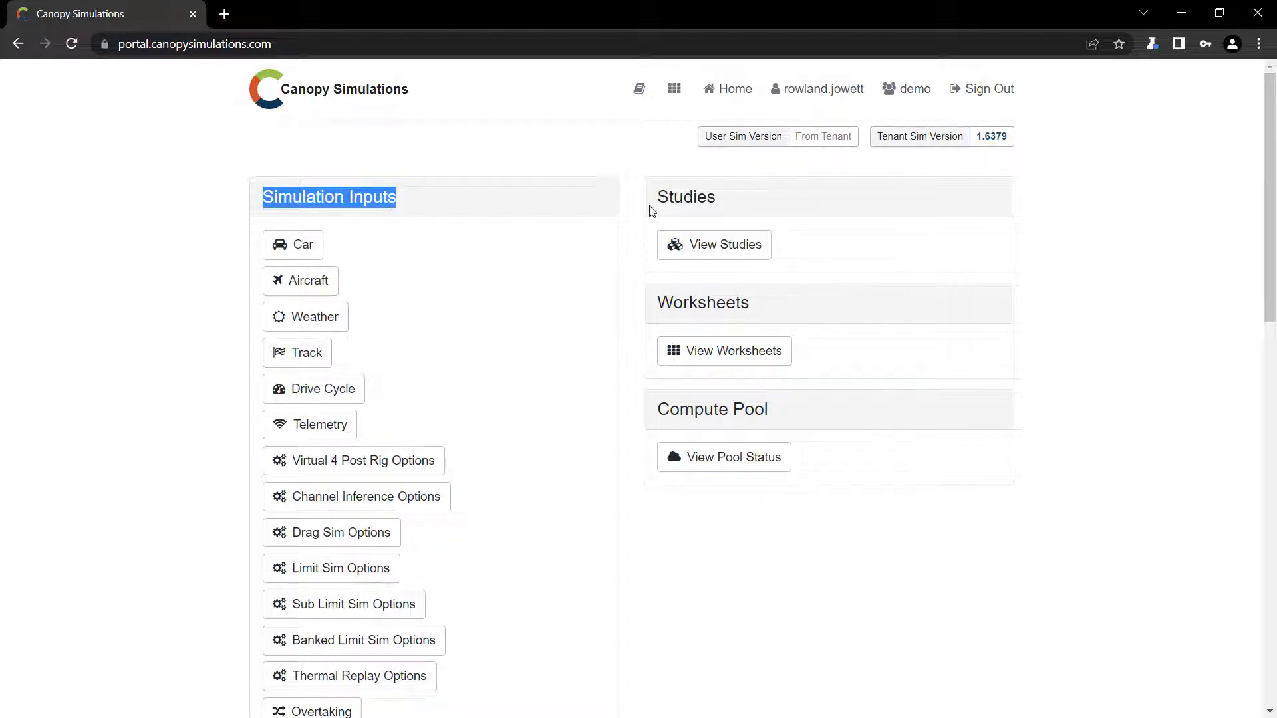
pyautogui.moveTo(655, 199); pyautogui.dragTo(719, 201)
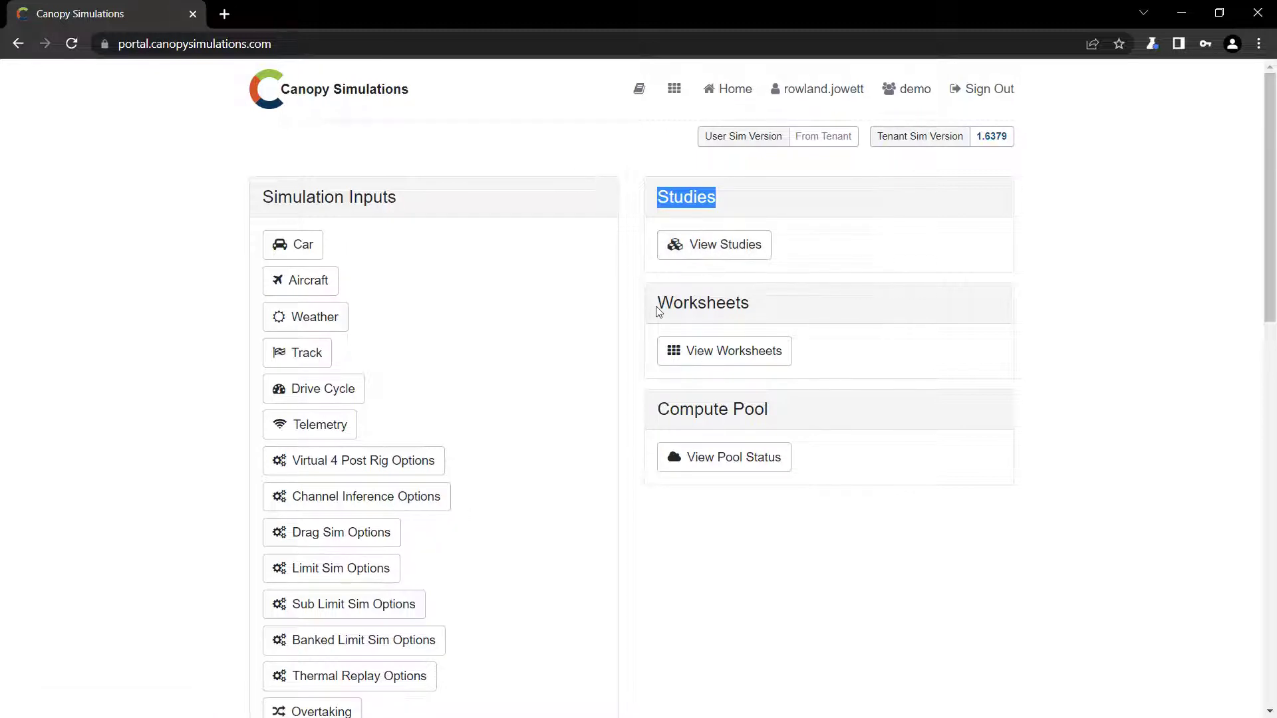
pyautogui.moveTo(659, 311); pyautogui.dragTo(763, 312)
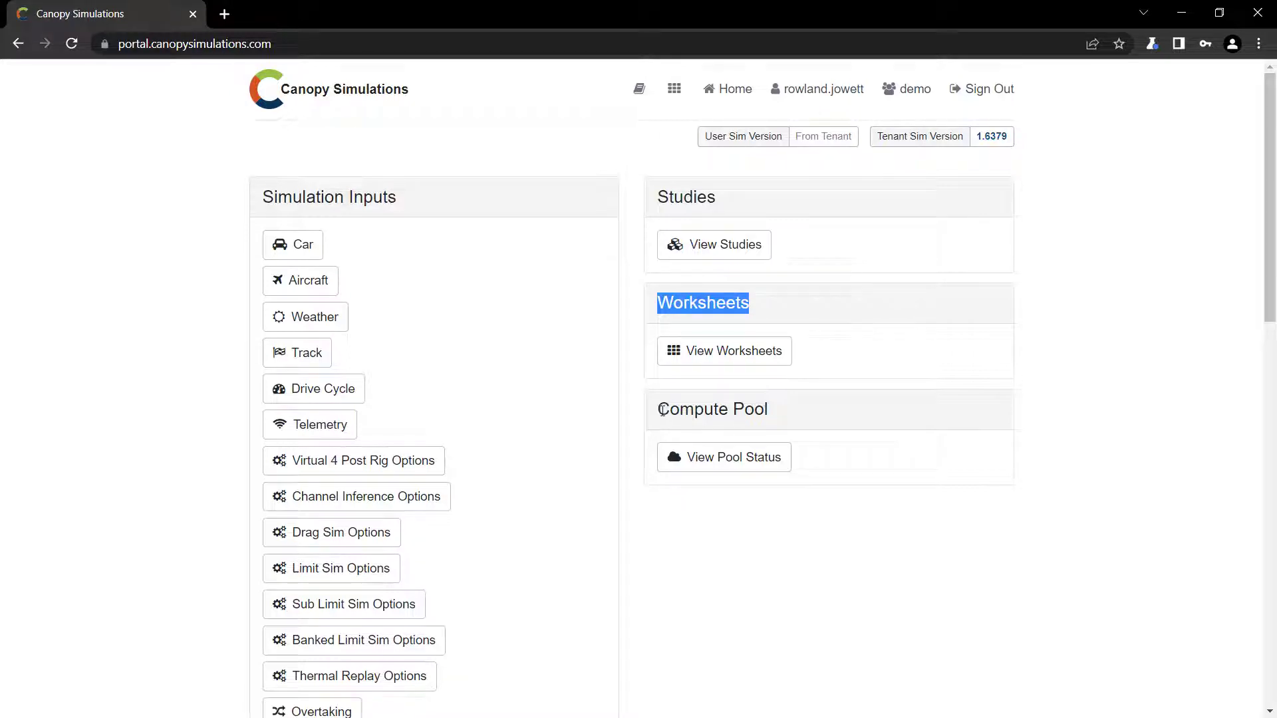
pyautogui.moveTo(662, 409); pyautogui.dragTo(774, 414)
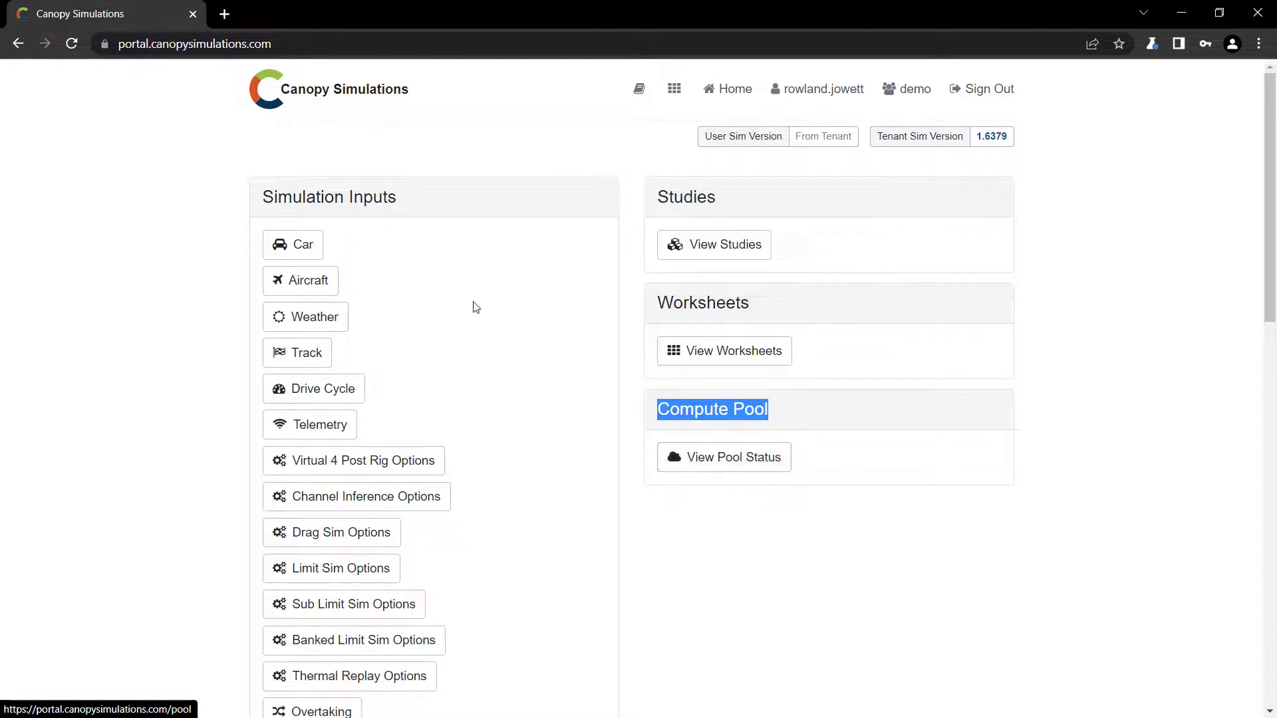
# Stage Canopy F1 Car 2022 from the Car Configs list as the study car.
pyautogui.click(359, 253)
pyautogui.click(308, 248)
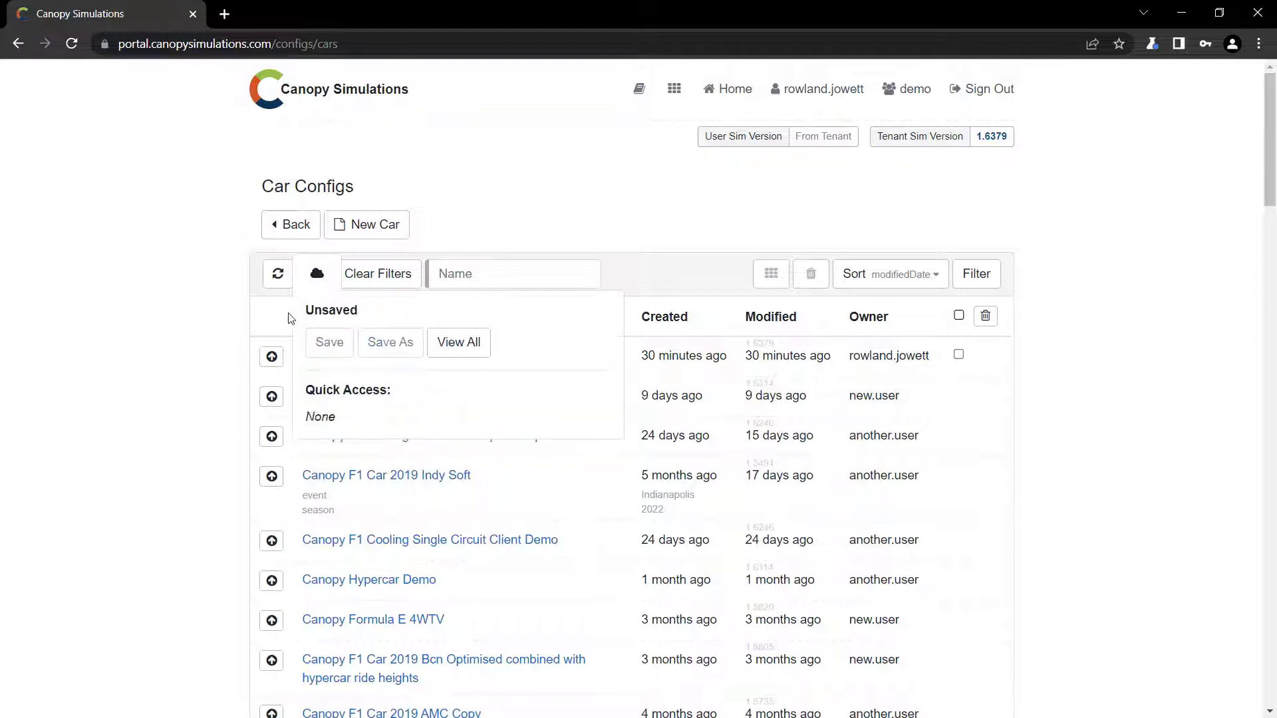
pyautogui.moveTo(278, 370)
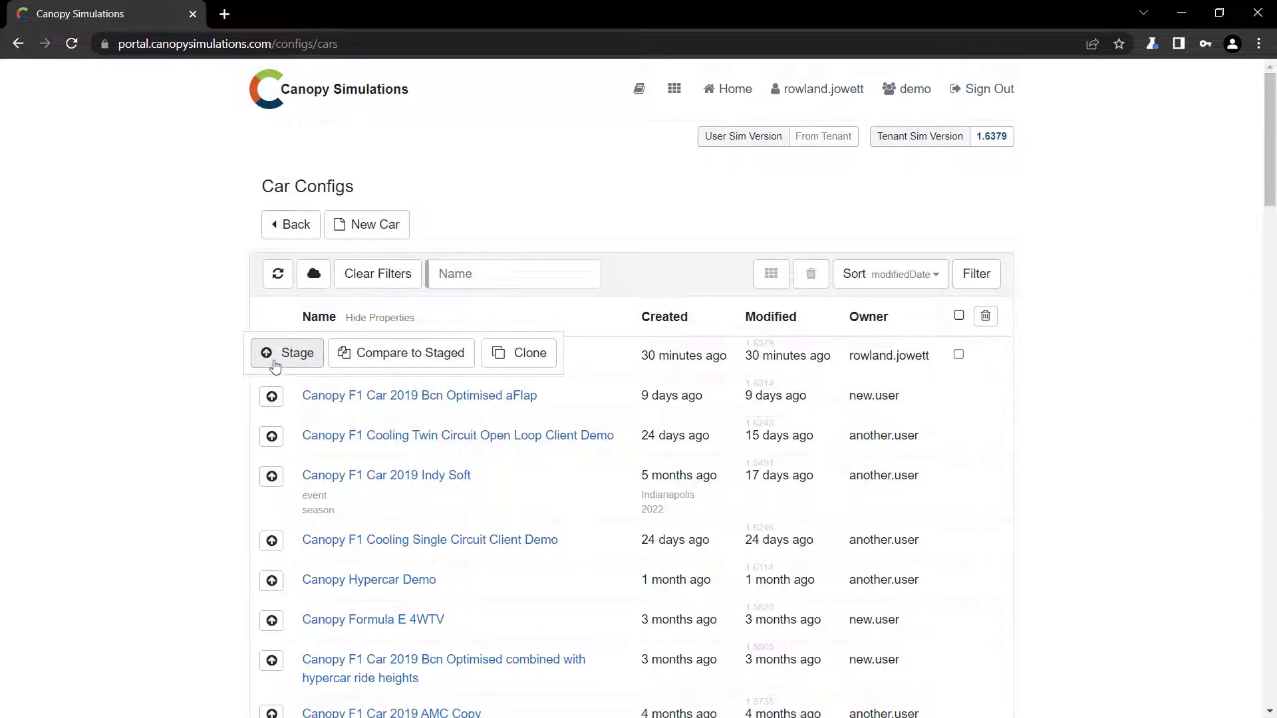
pyautogui.click(275, 364)
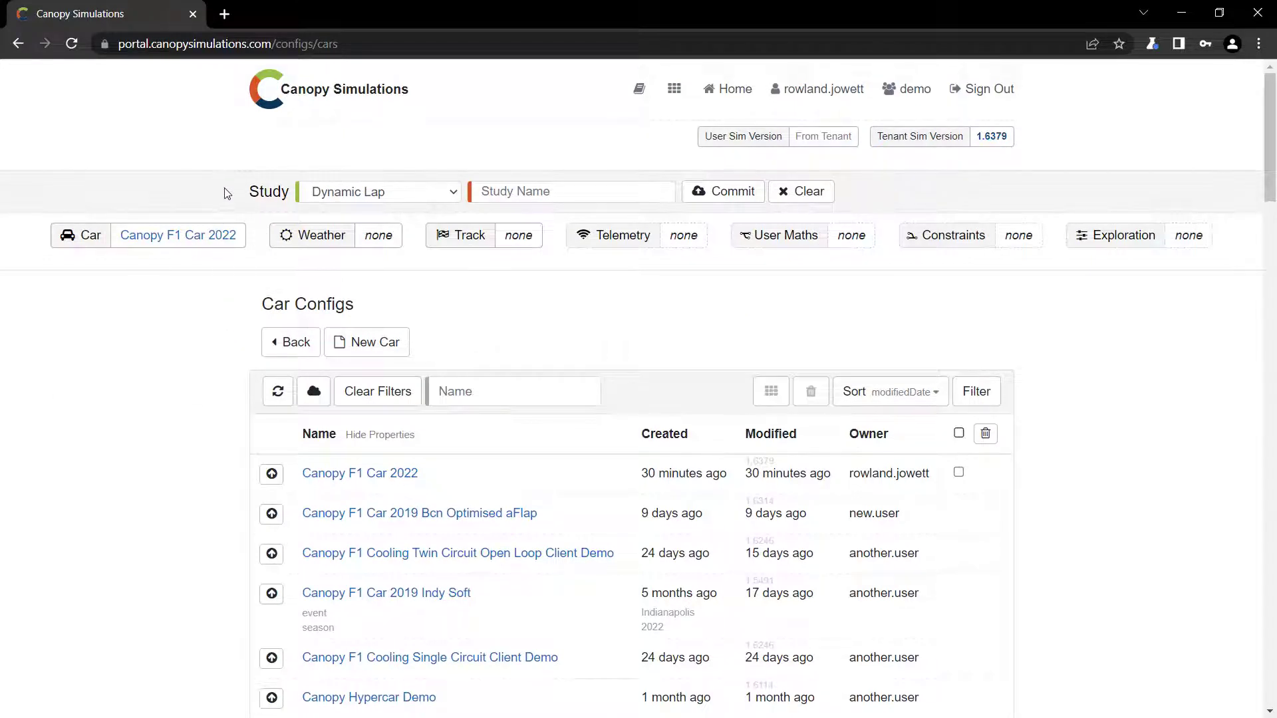
pyautogui.moveTo(265, 200); pyautogui.dragTo(1230, 241)
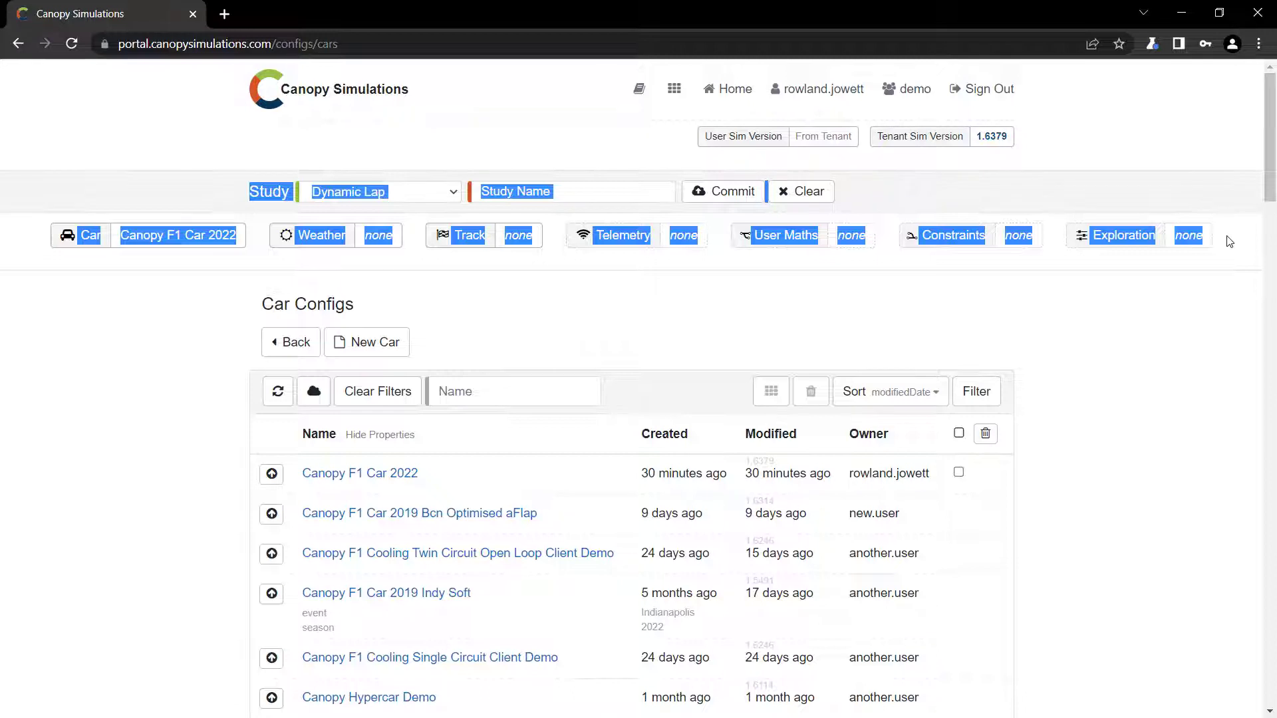
pyautogui.click(1230, 242)
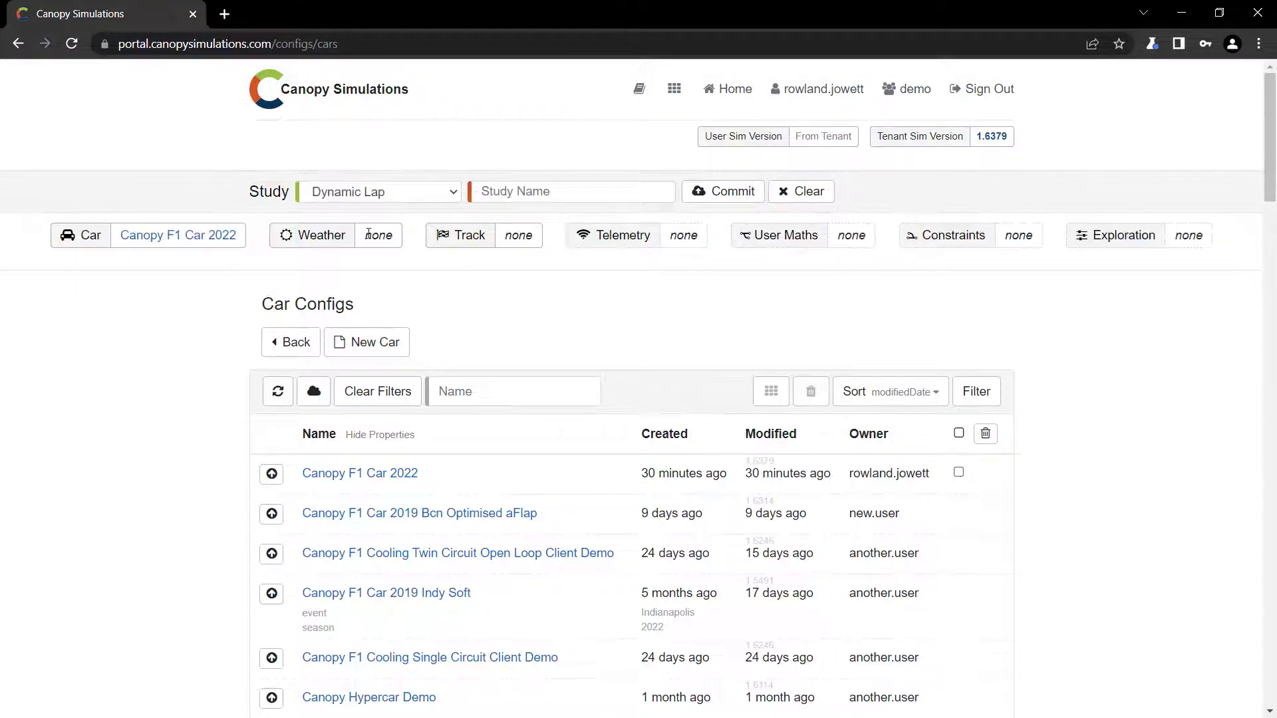
# Stage '25 deg, dry' weather and the Barcelona-F1 track for the study.
pyautogui.click(322, 237)
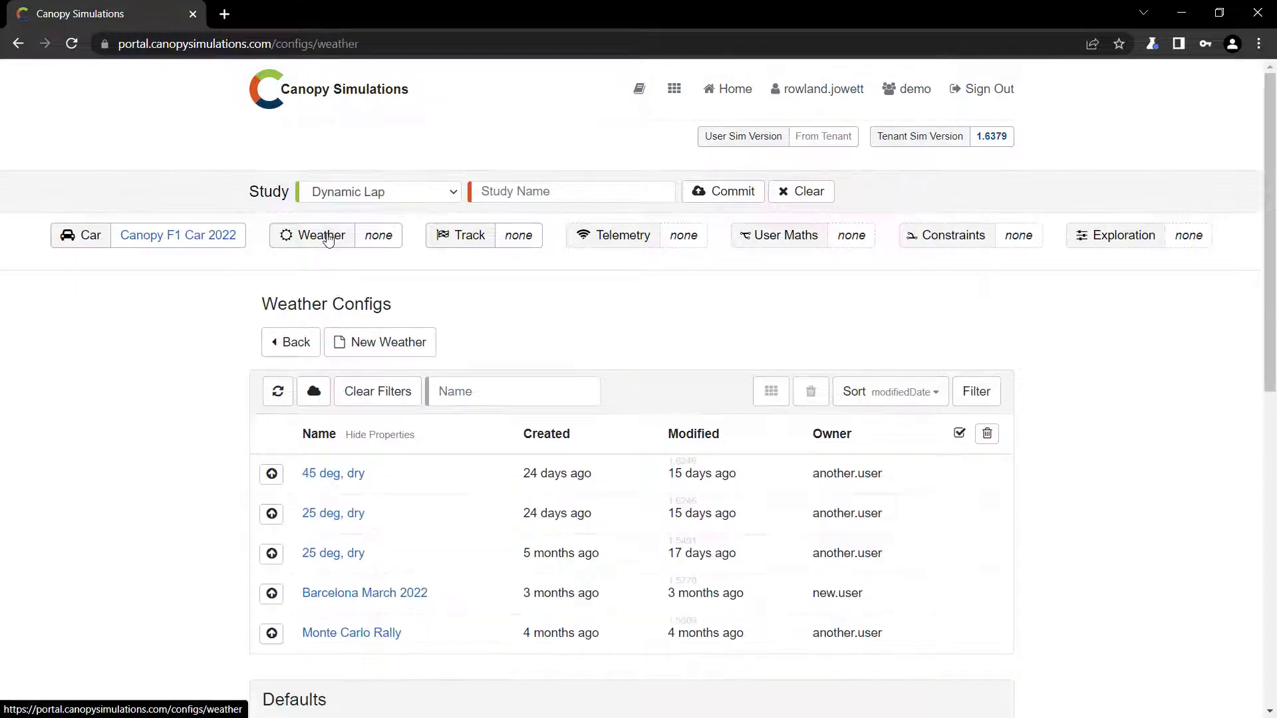
pyautogui.click(279, 513)
pyautogui.click(466, 237)
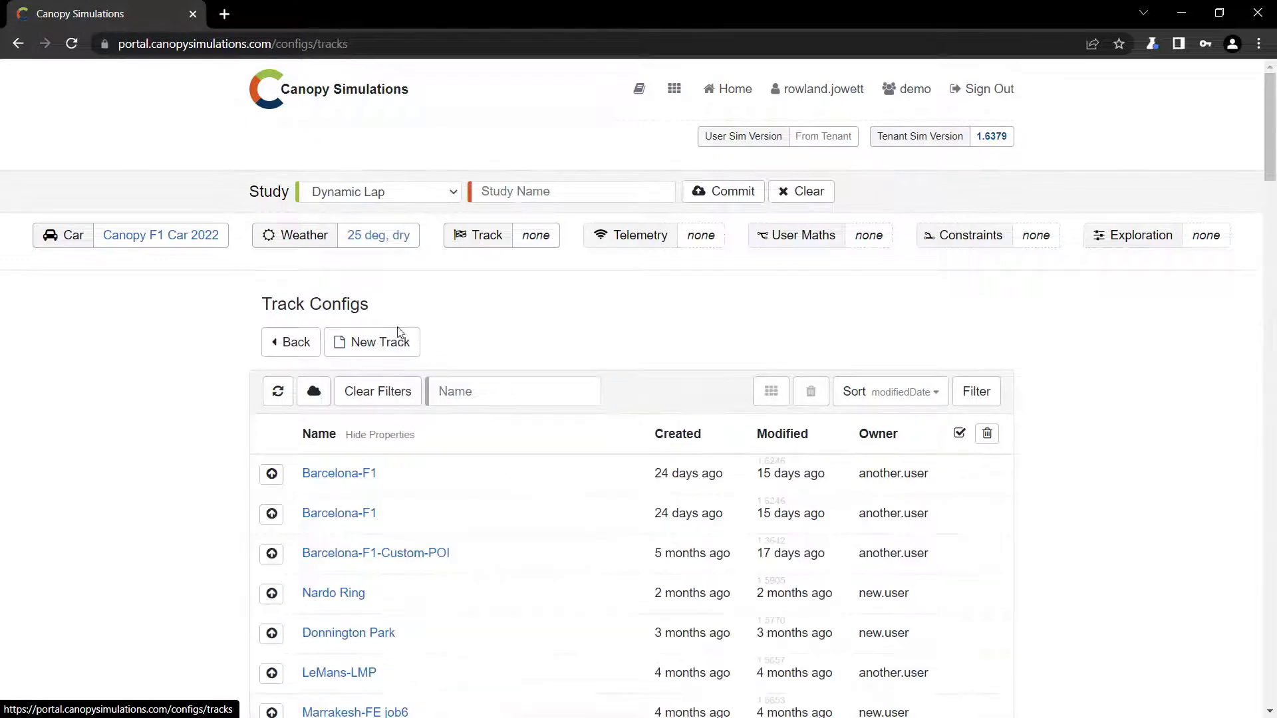
pyautogui.click(272, 476)
# Name the study 'Dynamic Lap' and commit it.
pyautogui.click(539, 194)
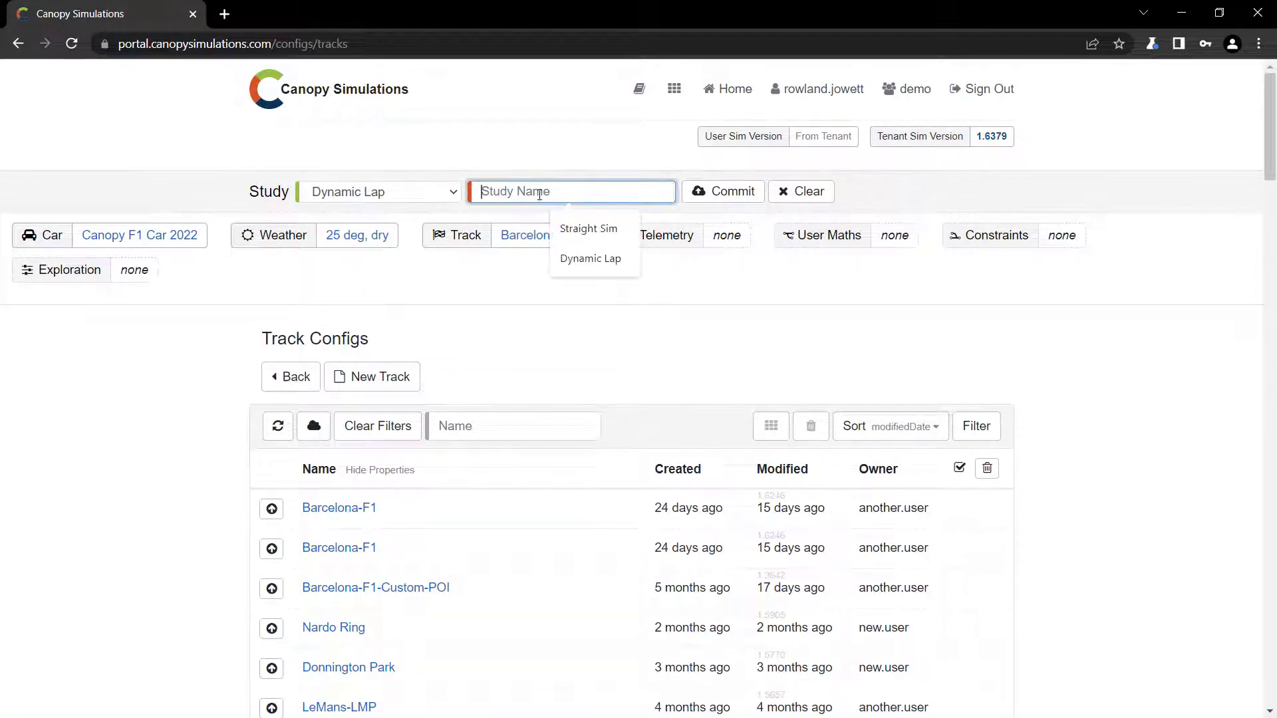
pyautogui.write('Dynamic Lap')
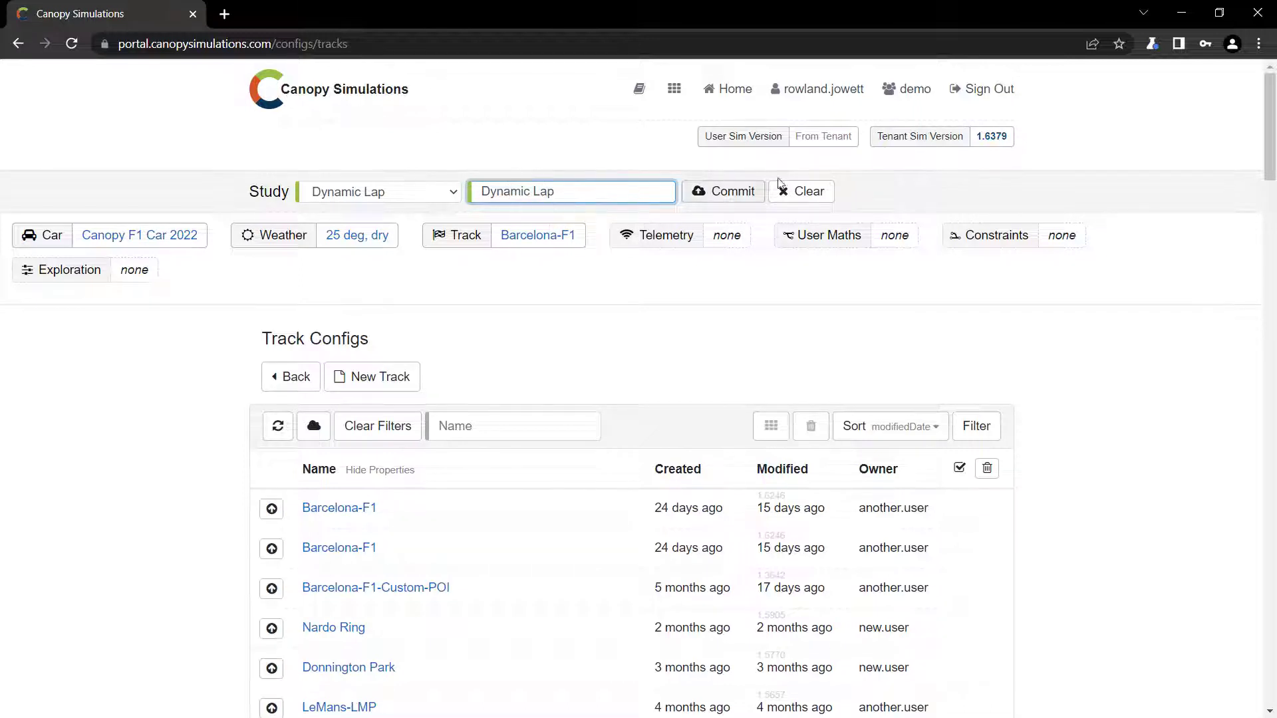
pyautogui.click(746, 194)
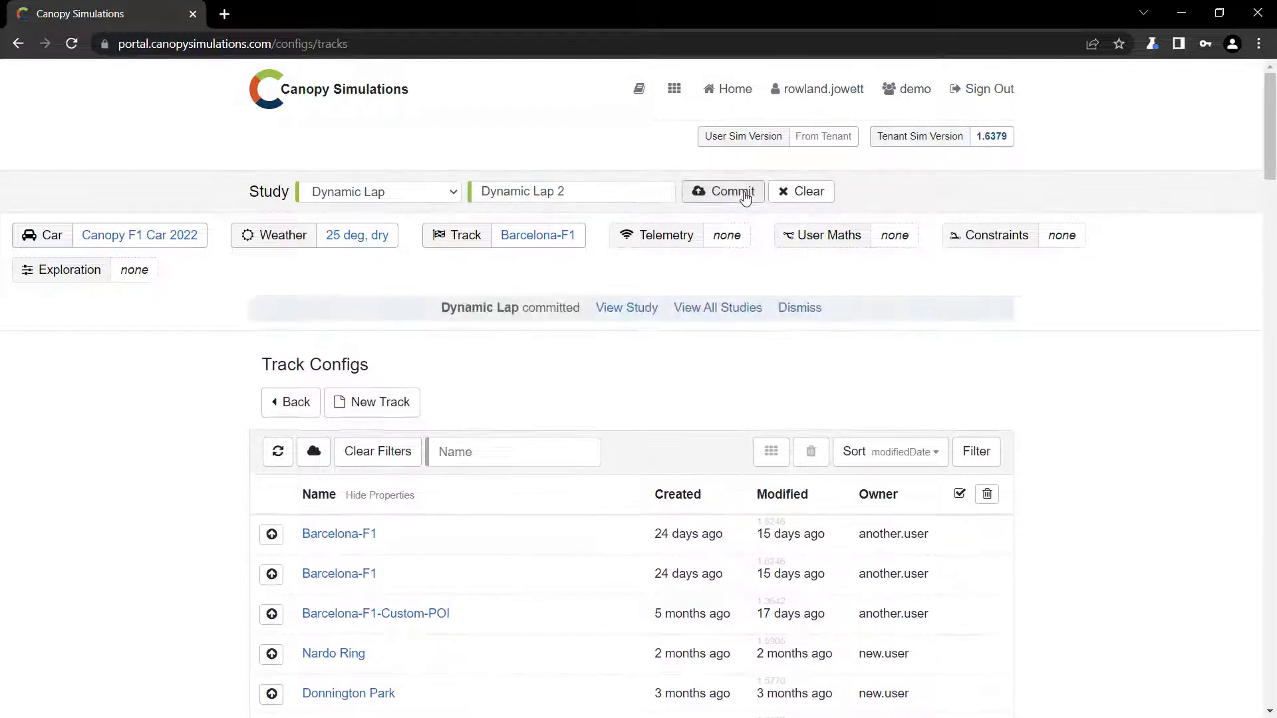
# Commit a Straight Sim study named 'Straight Sim' with the same inputs.
pyautogui.click(372, 195)
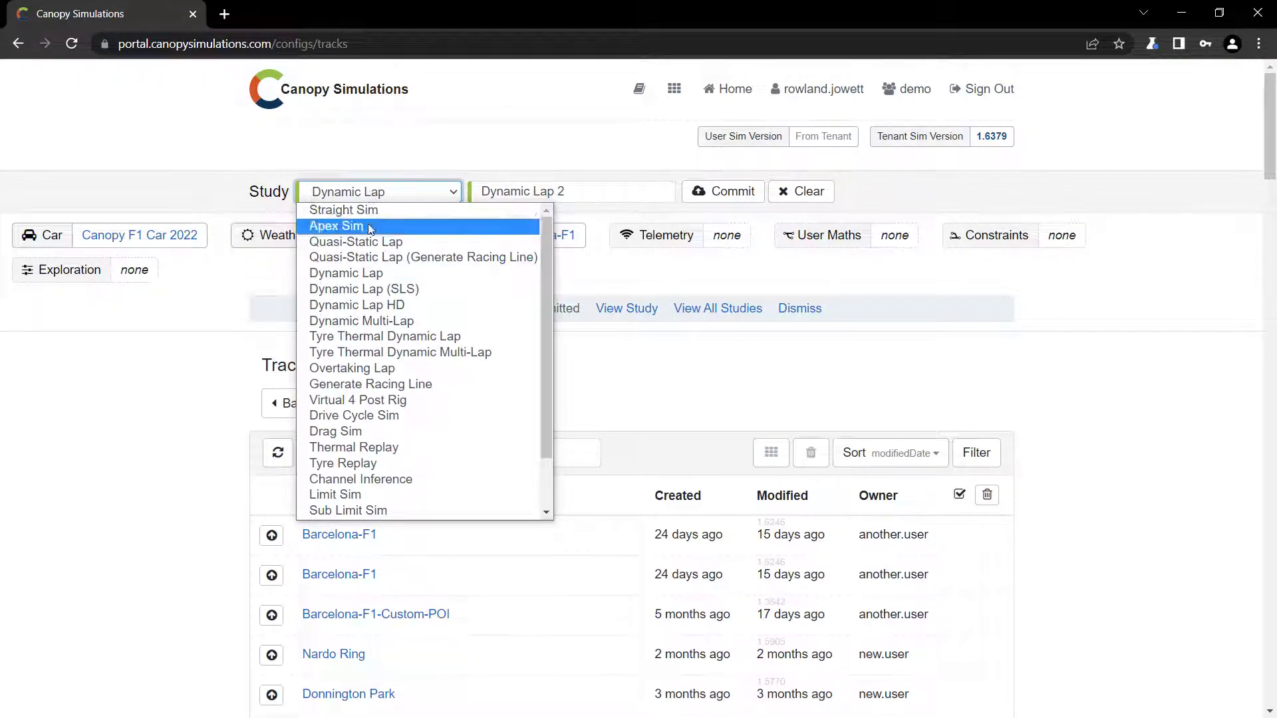
pyautogui.click(419, 210)
pyautogui.press('Tab')
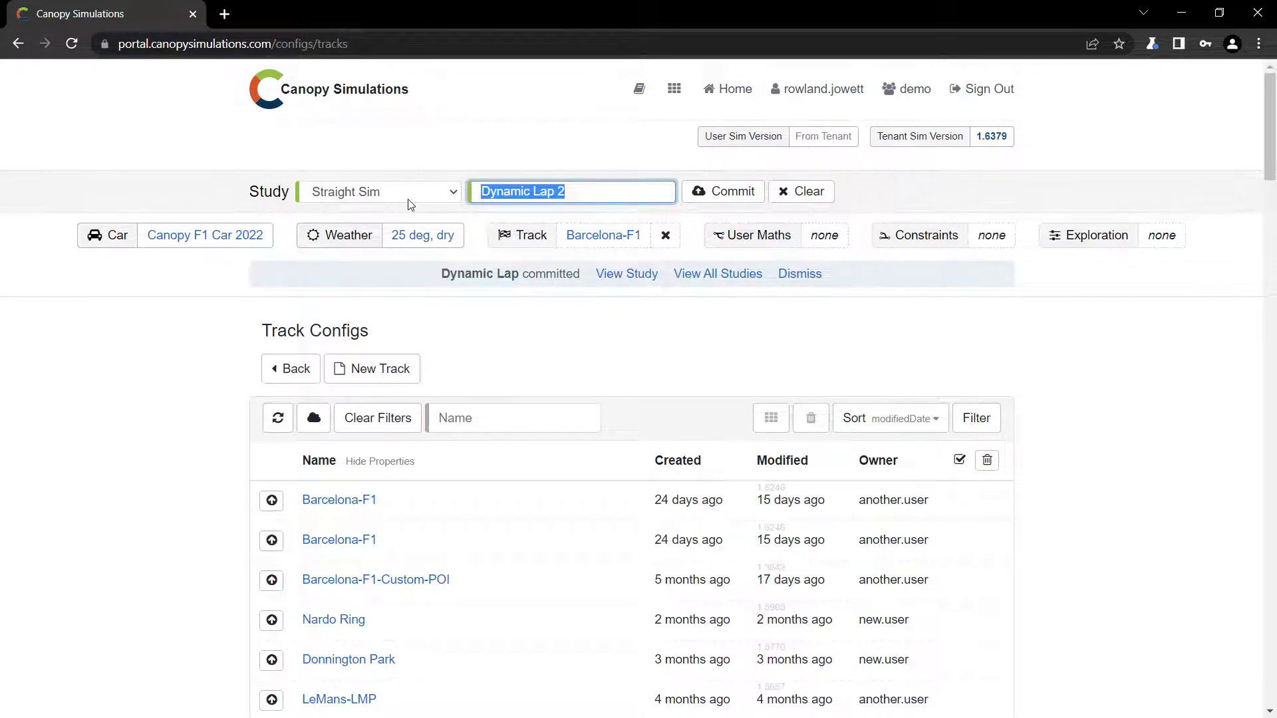
pyautogui.write('Straight Sim')
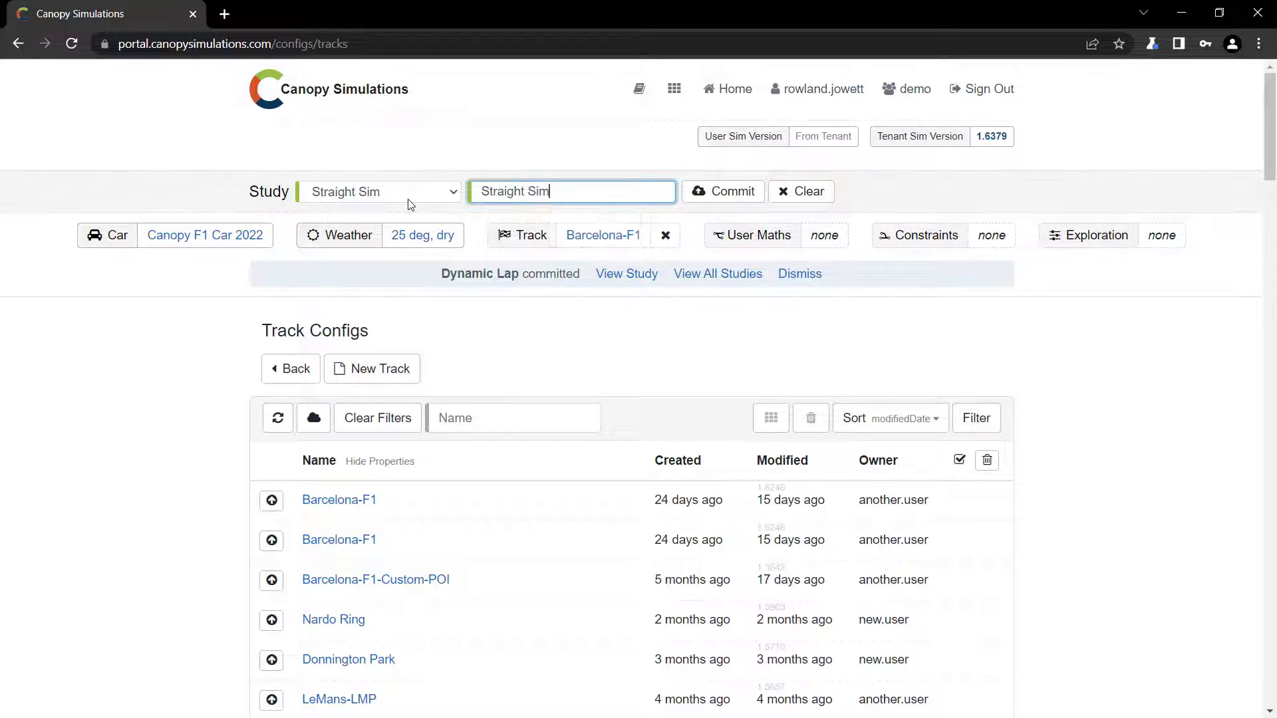
pyautogui.press('Return')
# Commit an Apex Sim study named 'Apex Sim' with the same inputs.
pyautogui.click(410, 197)
pyautogui.click(343, 219)
pyautogui.press('Tab')
pyautogui.write('Apex Sim')
pyautogui.press('Return')
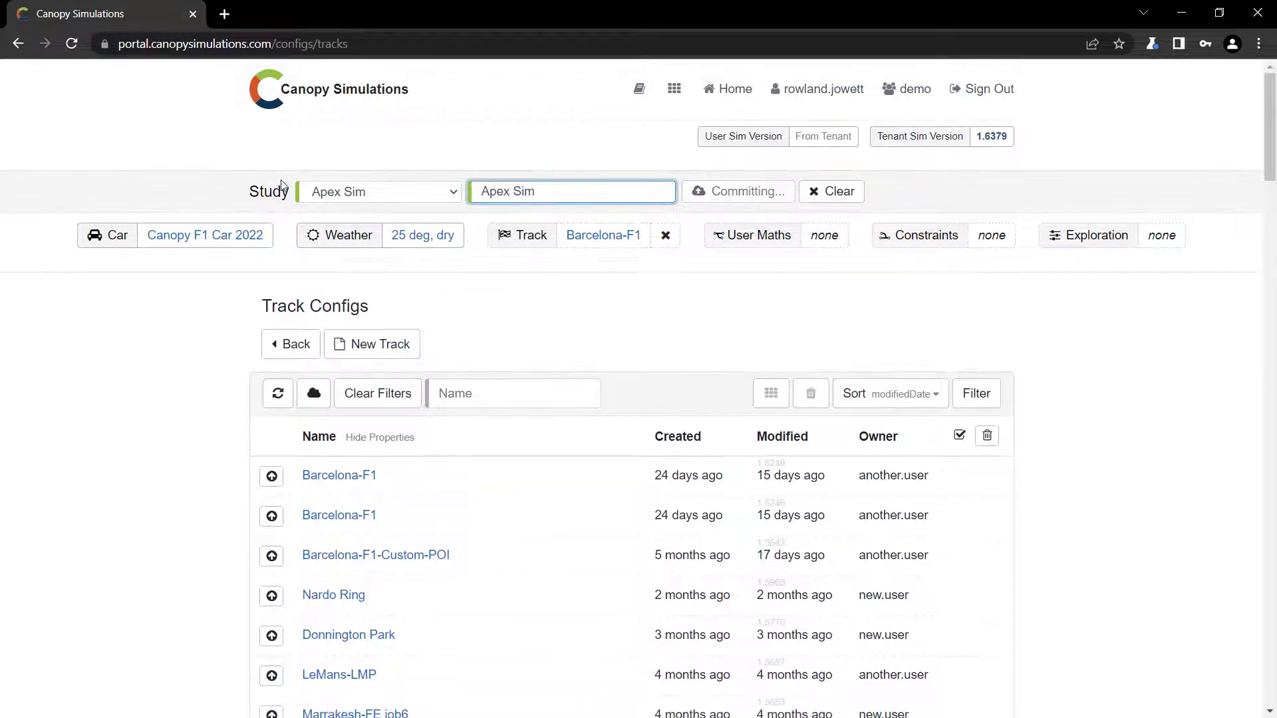
# Read the Simulation Types page of the platform documentation.
pyautogui.click(637, 94)
pyautogui.scroll(-12, 351, 451)
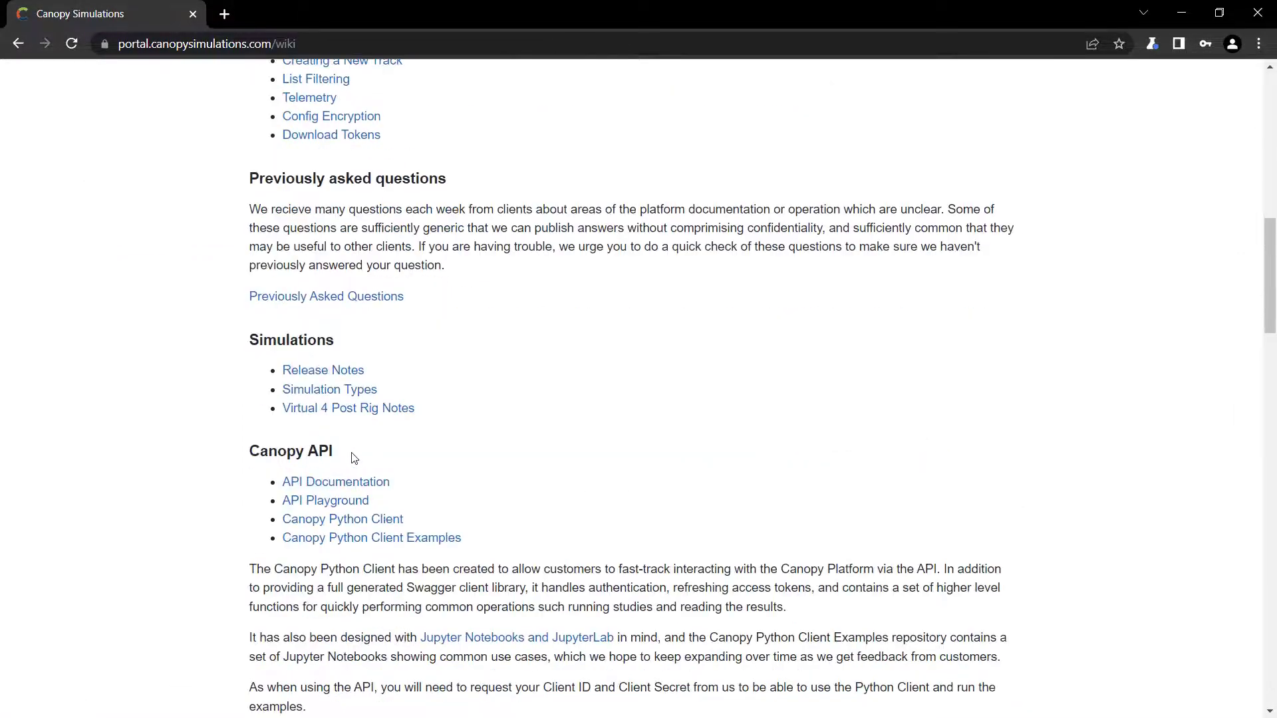
pyautogui.click(342, 391)
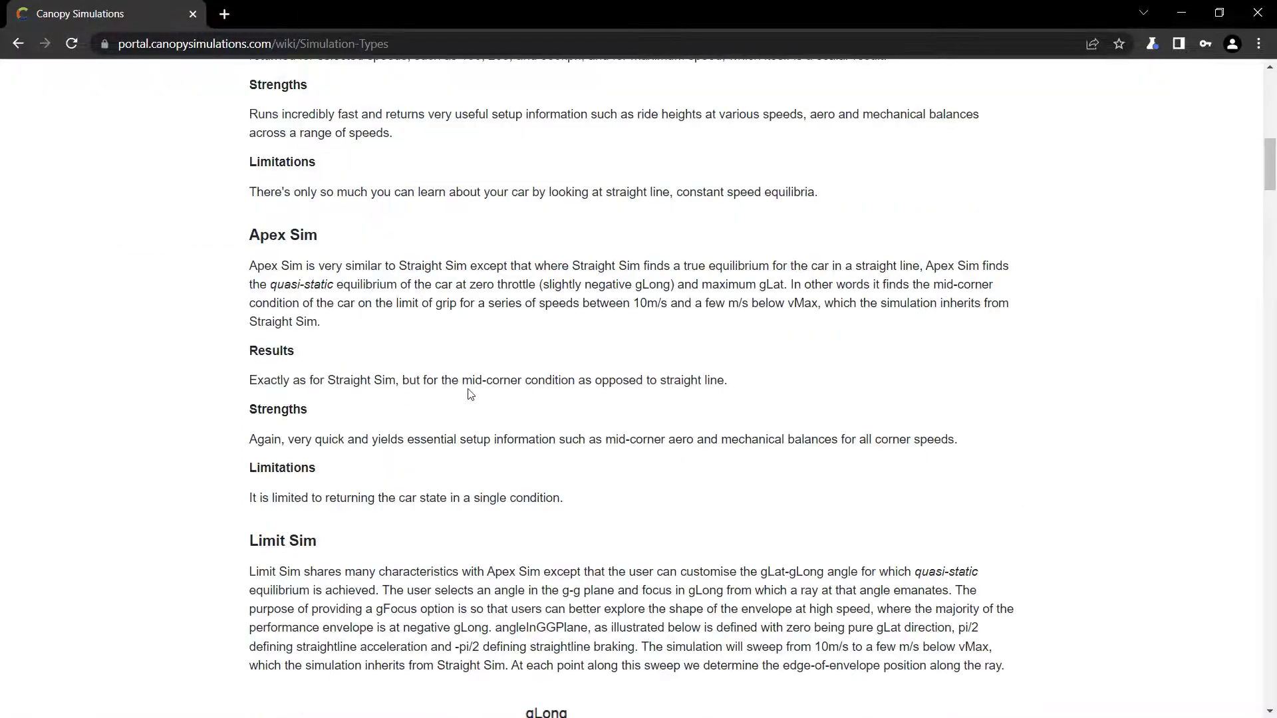
# Return to the Studies list and scroll down to the new studies.
pyautogui.scroll(10, 410, 439)
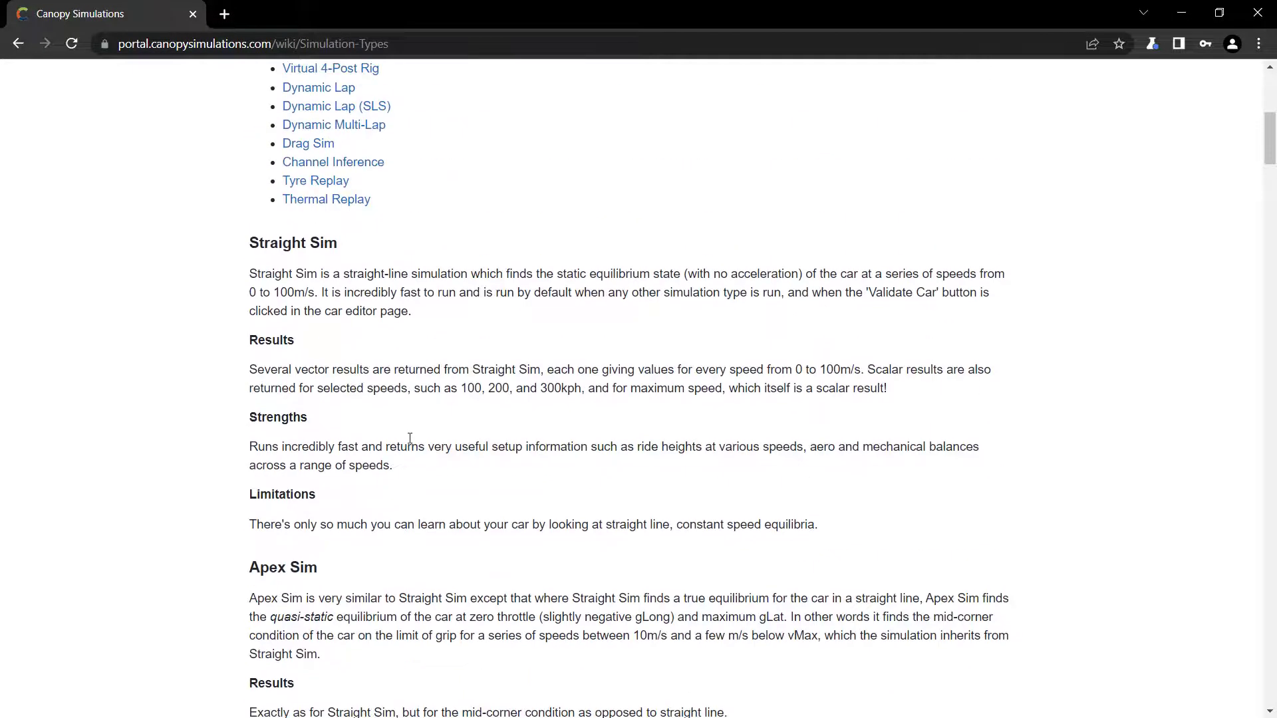
pyautogui.scroll(3, 410, 442)
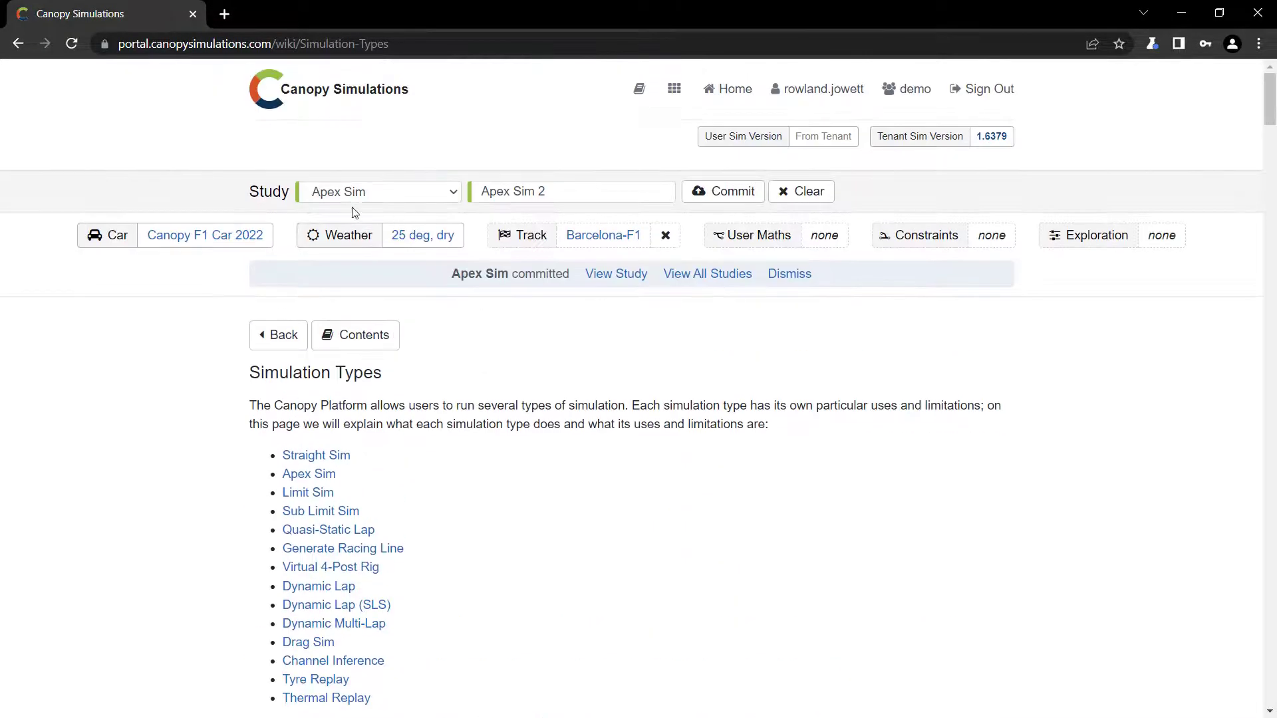
pyautogui.click(266, 195)
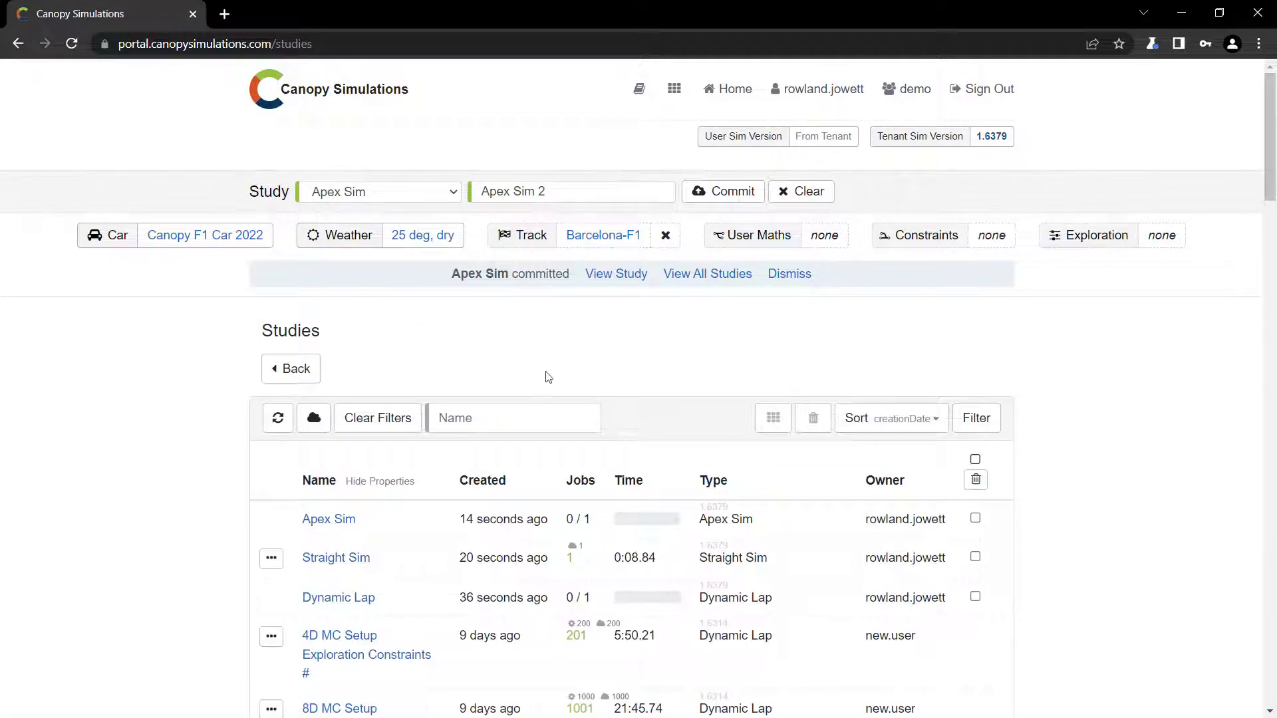
pyautogui.scroll(-2, 562, 386)
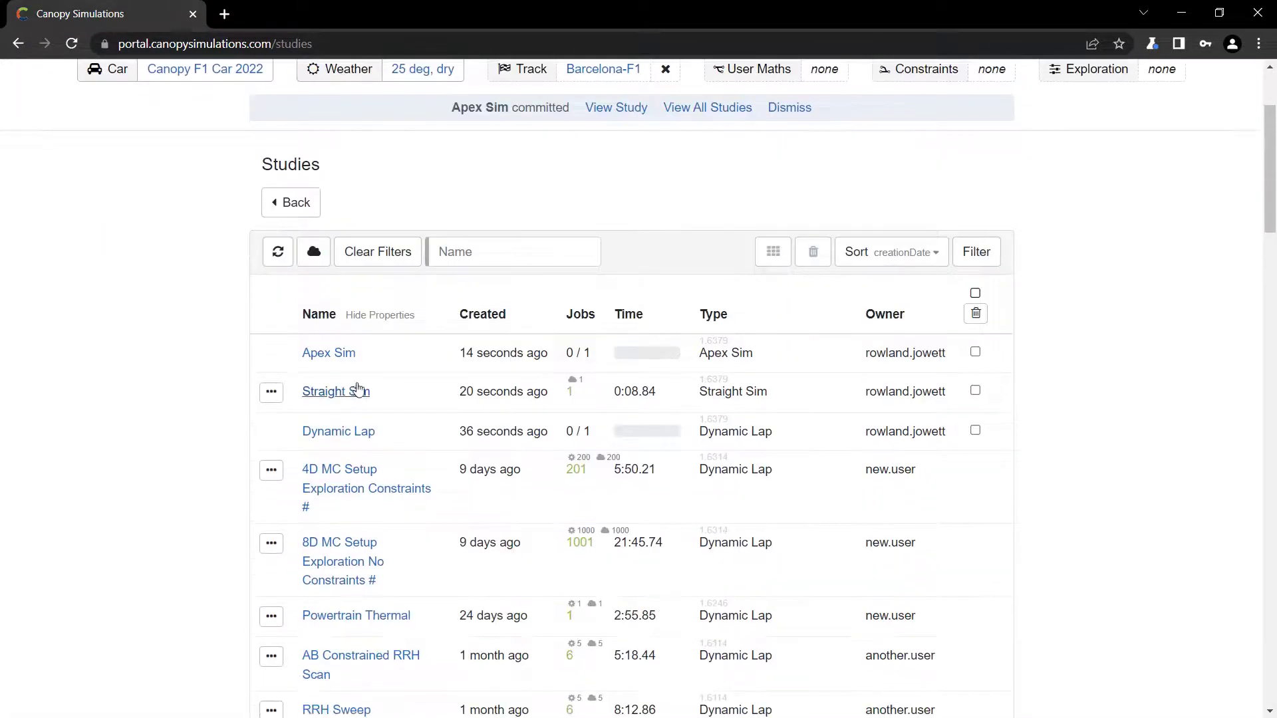
# Open the Straight Sim study, scroll to its camber and aero balance charts, and show the Basics chart options.
pyautogui.click(353, 391)
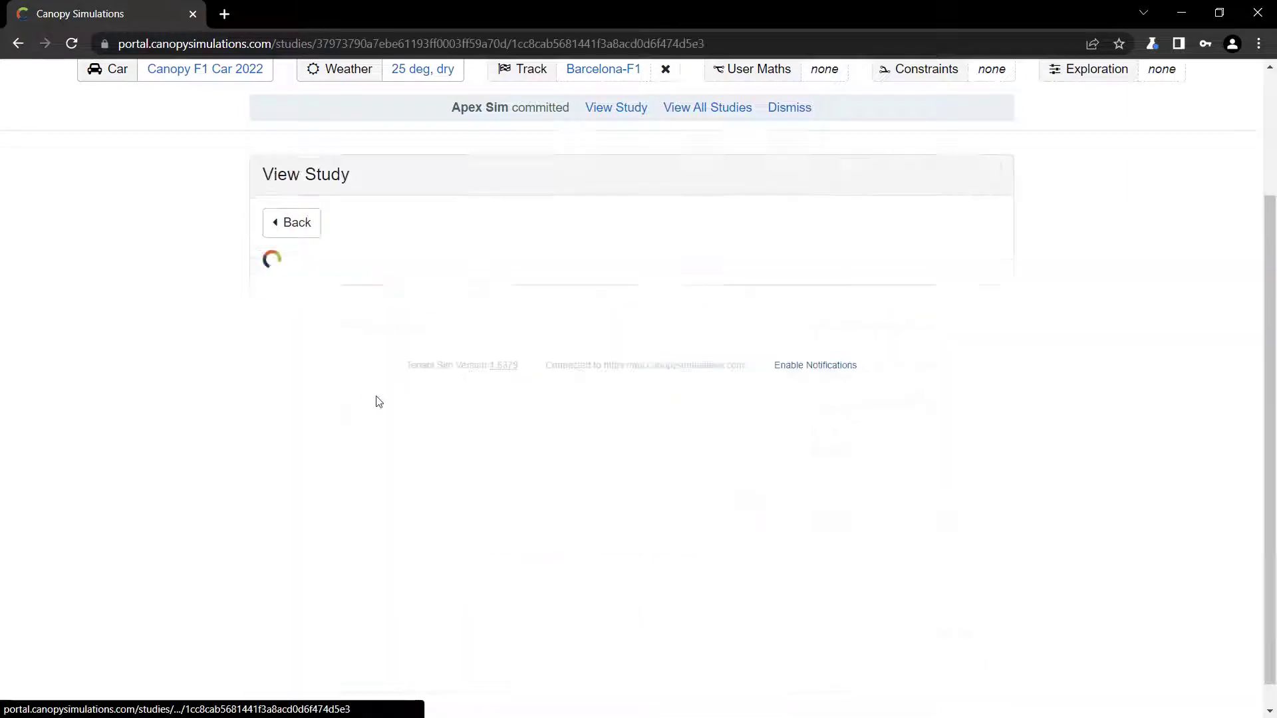
pyautogui.scroll(-6, 439, 359)
pyautogui.scroll(-1, 414, 354)
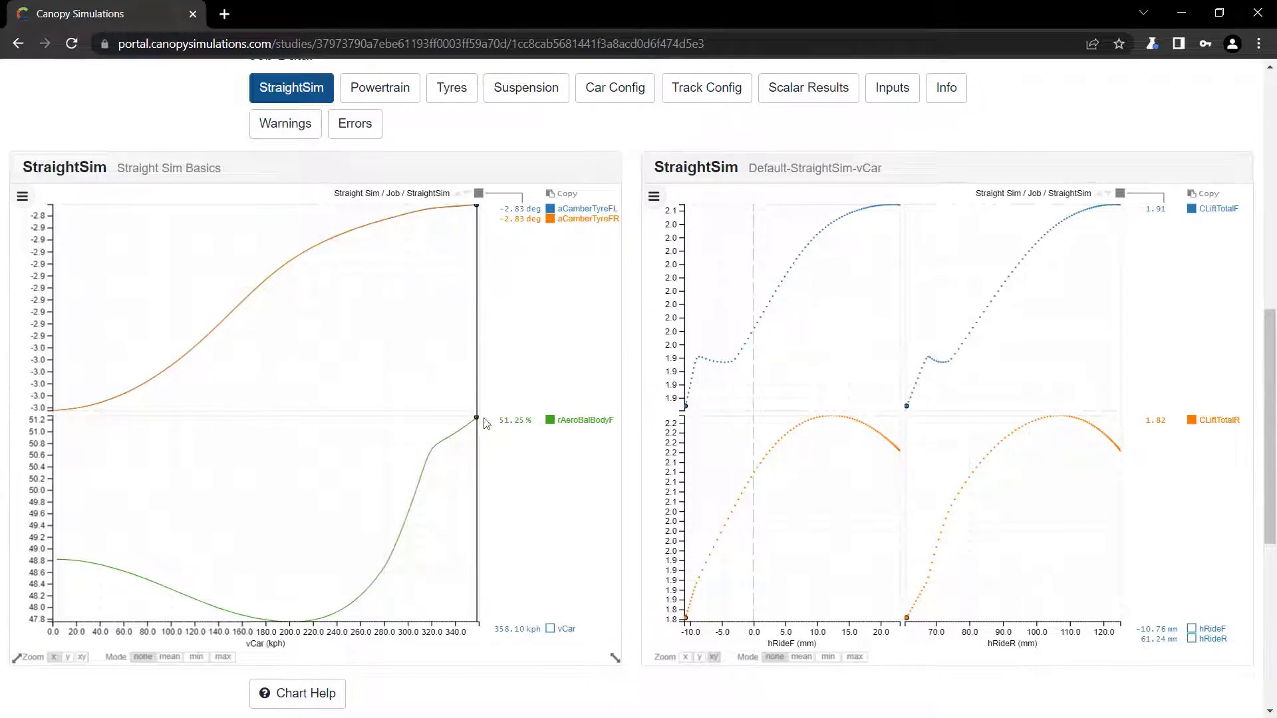
pyautogui.click(22, 196)
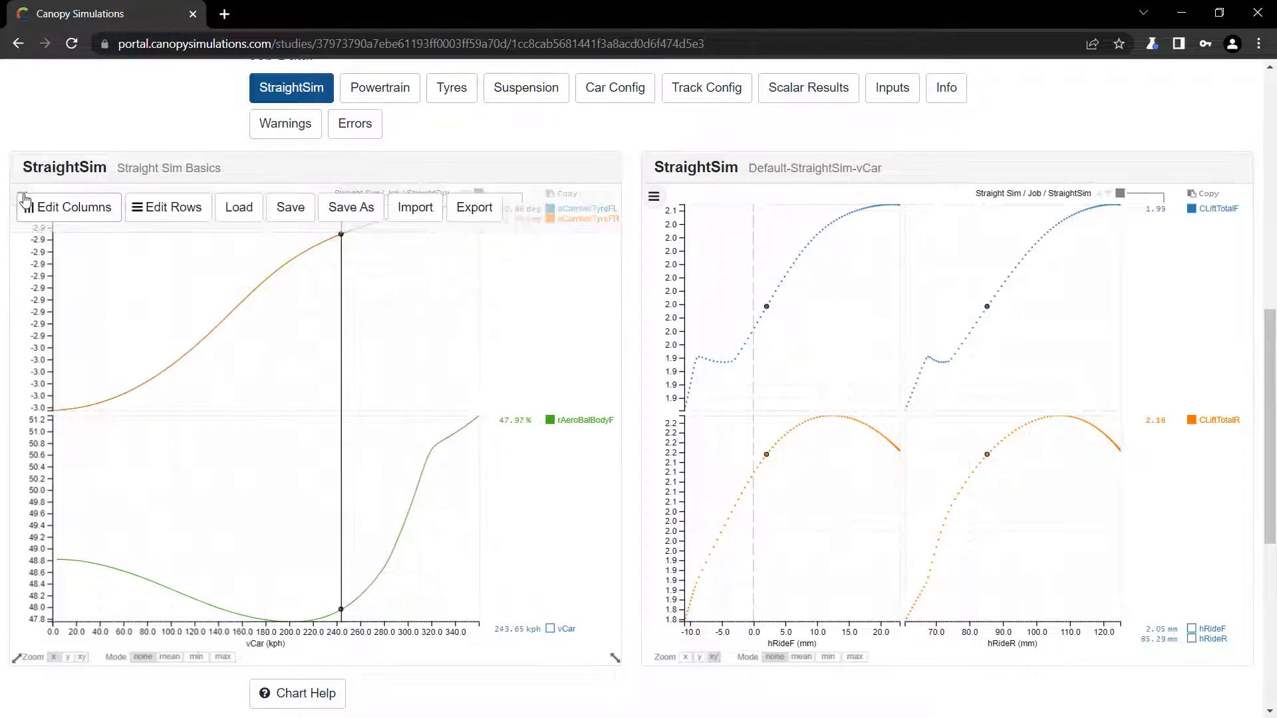
# Remove aCamberTyreFL, aCamberTyreFR and the rAeroBalBodyF pane from the StraightSim Basics chart.
pyautogui.click(174, 208)
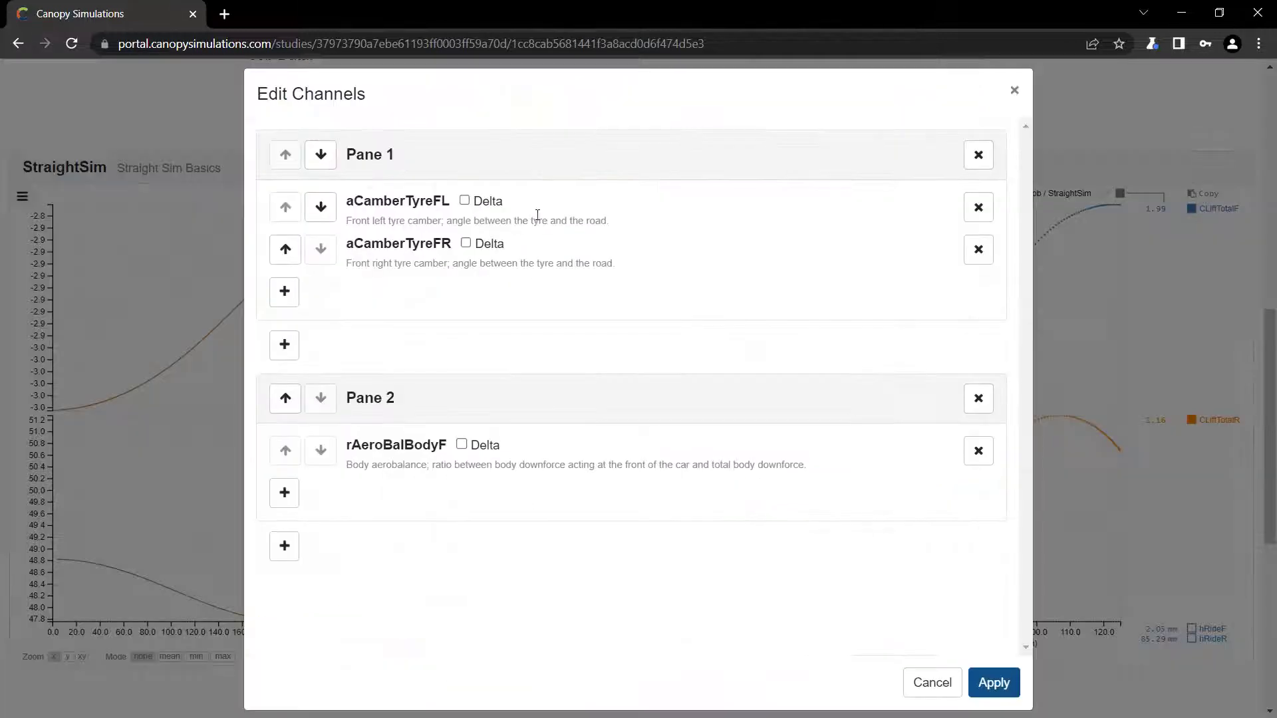
pyautogui.click(978, 207)
pyautogui.click(978, 207)
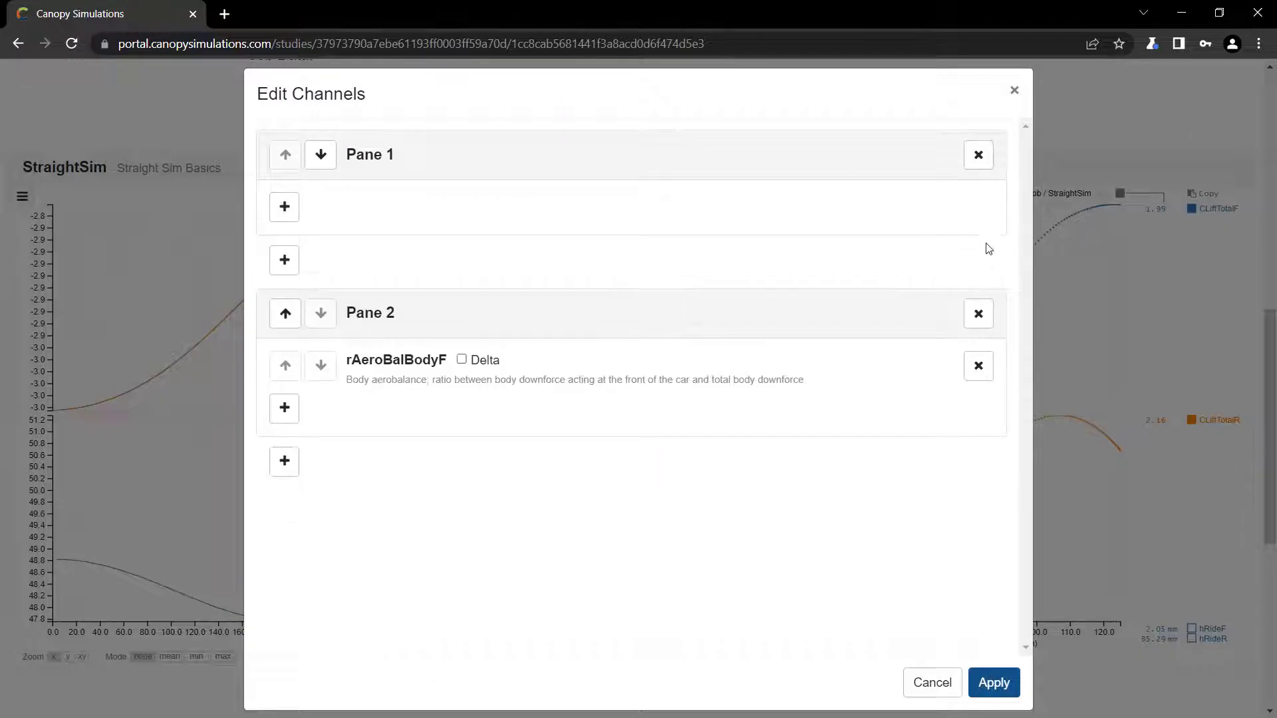
pyautogui.click(979, 314)
# Add hRideF to Pane 1 and hRideR to a new Pane 2, then apply.
pyautogui.click(407, 156)
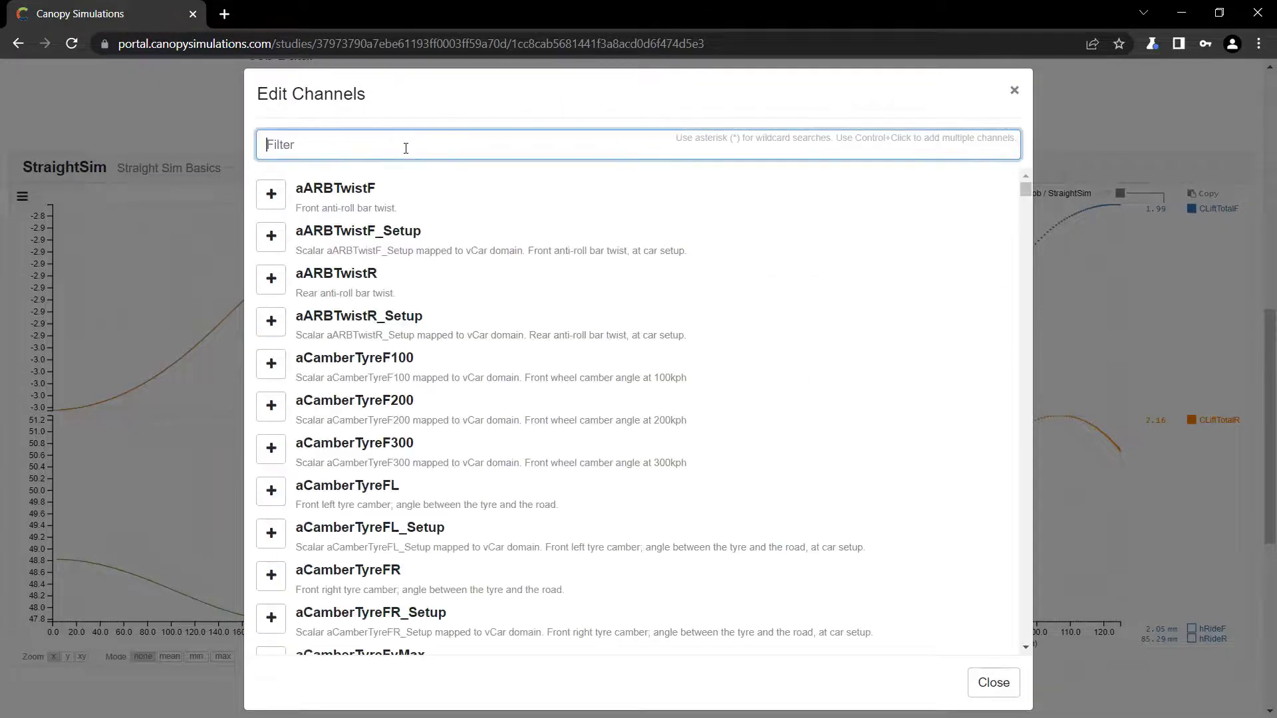
pyautogui.write('hRideF')
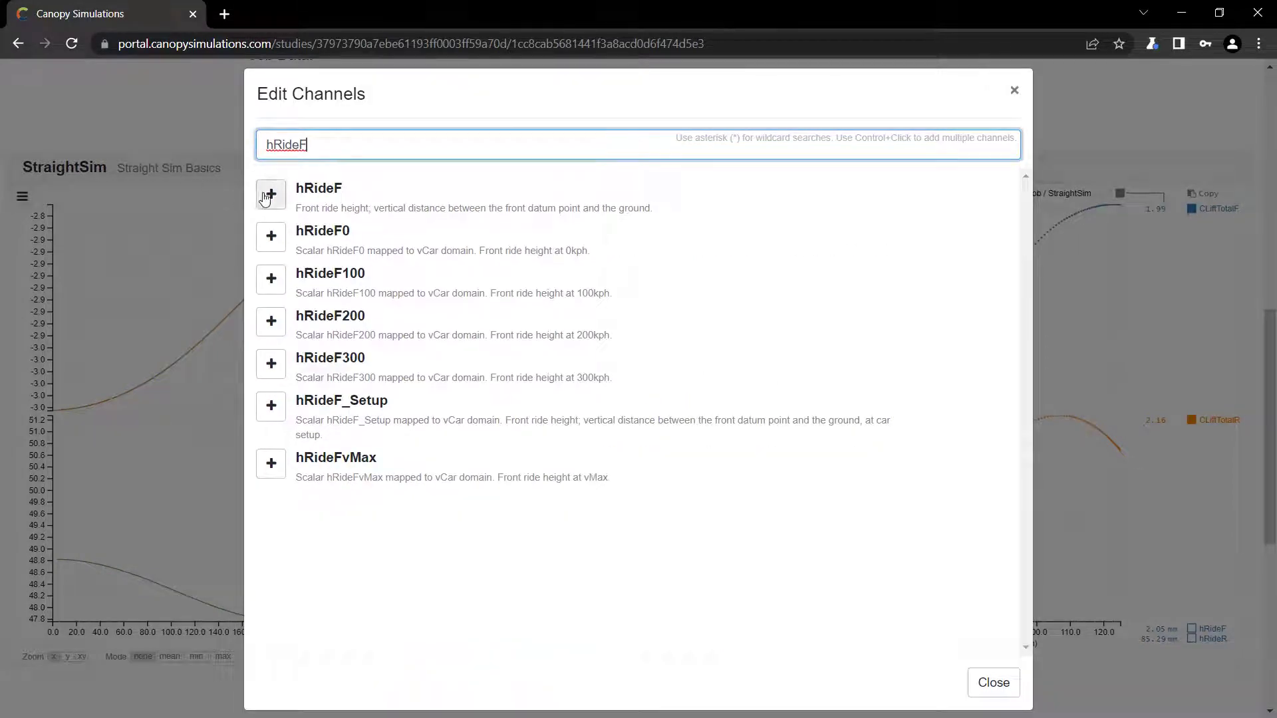
pyautogui.click(271, 194)
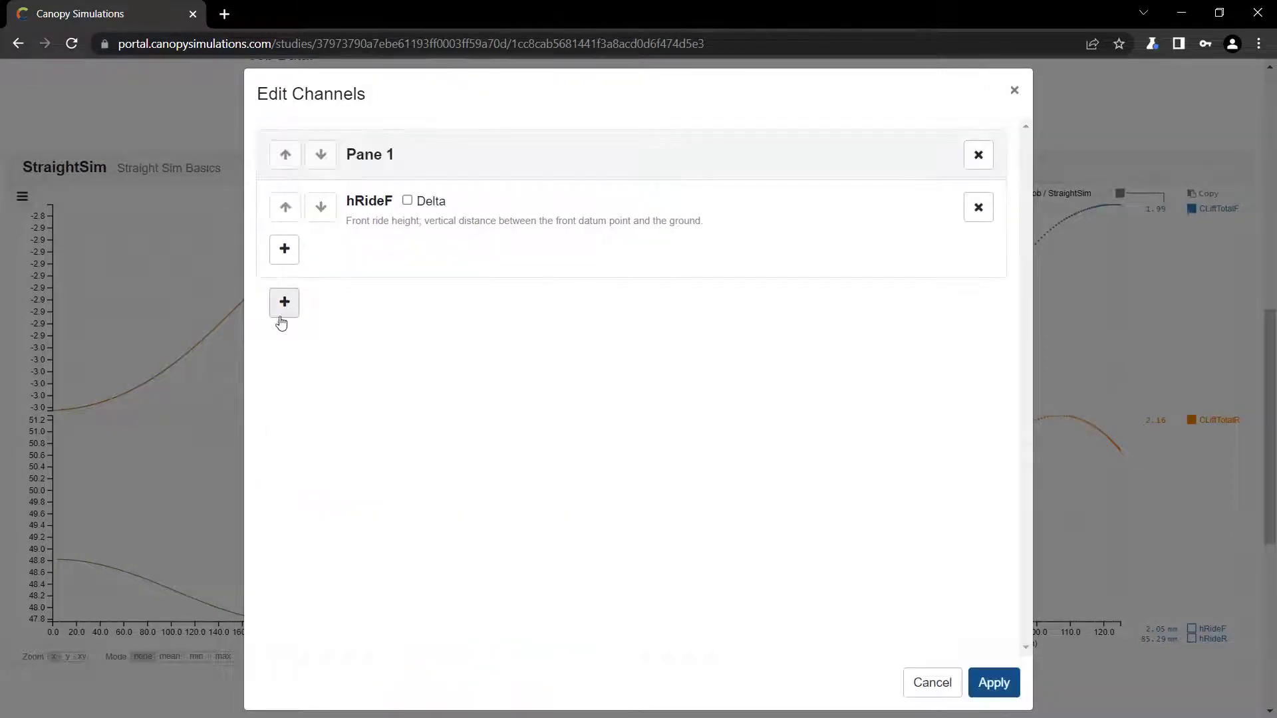
pyautogui.click(283, 304)
pyautogui.click(287, 405)
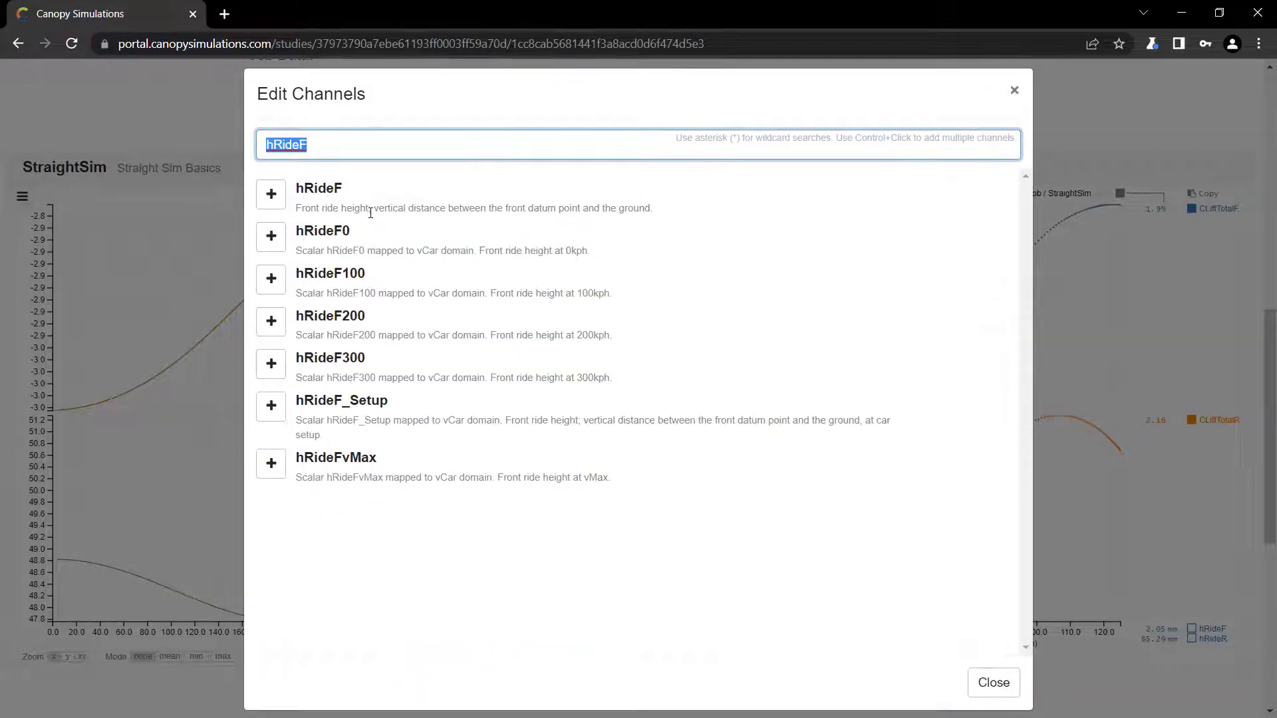
pyautogui.write('hRideR')
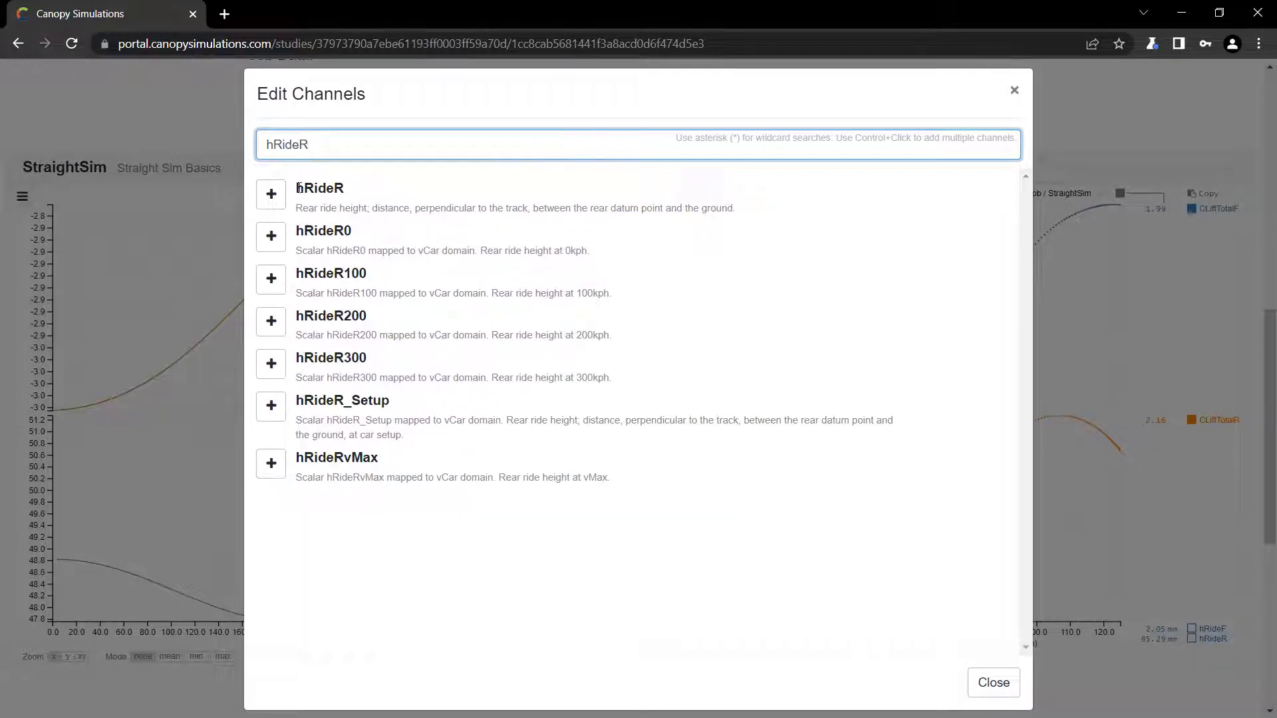
pyautogui.click(271, 194)
pyautogui.click(993, 681)
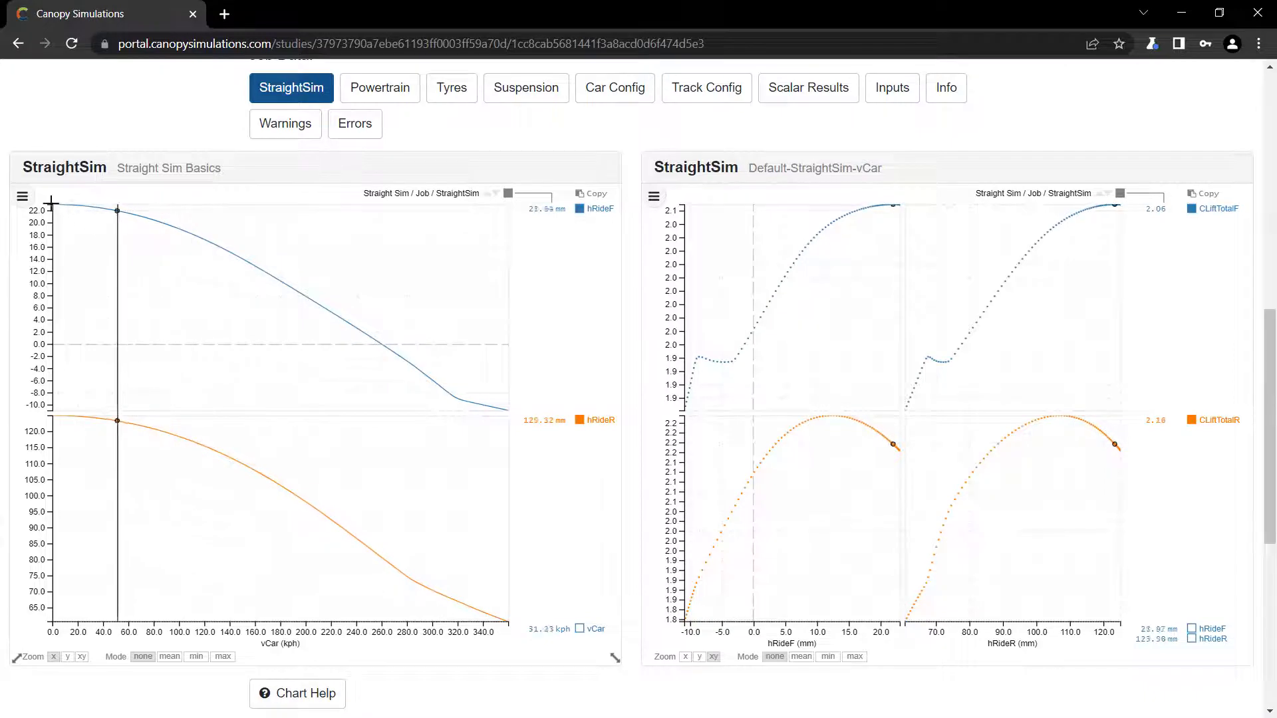
# Save the chart layout as 'Ride Heights Straight Line' and make it the default.
pyautogui.click(25, 198)
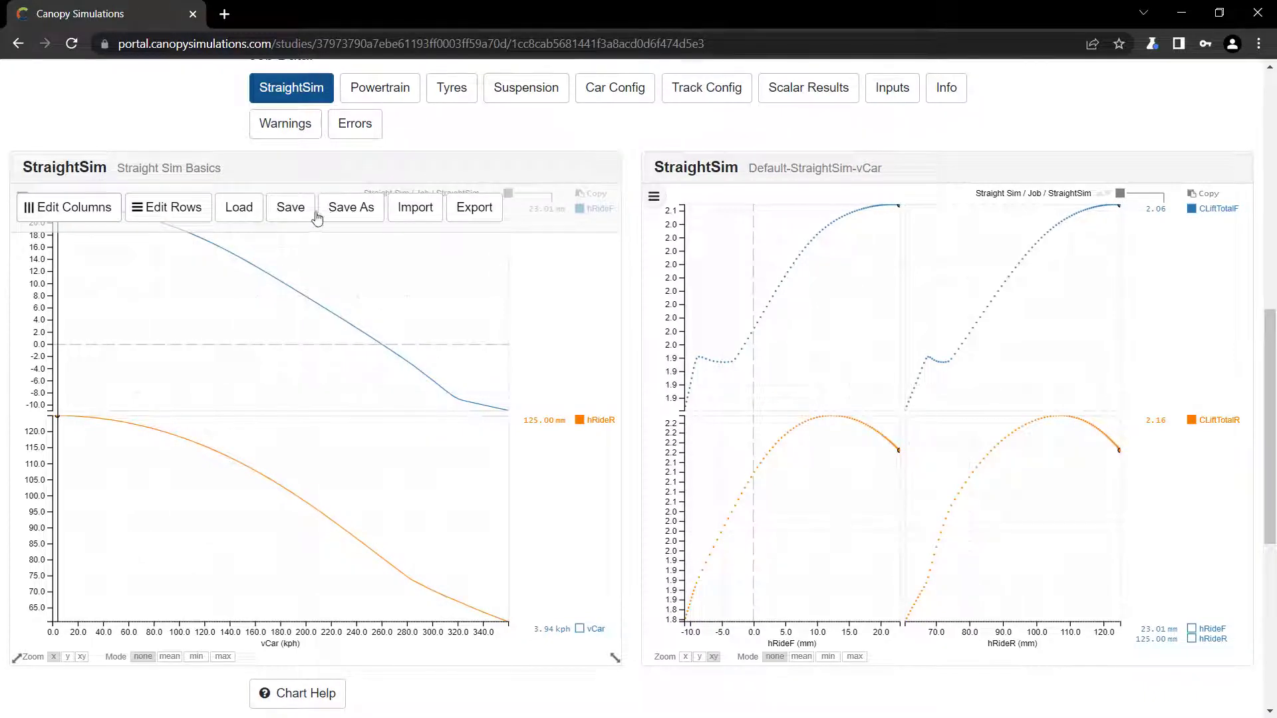
pyautogui.click(341, 213)
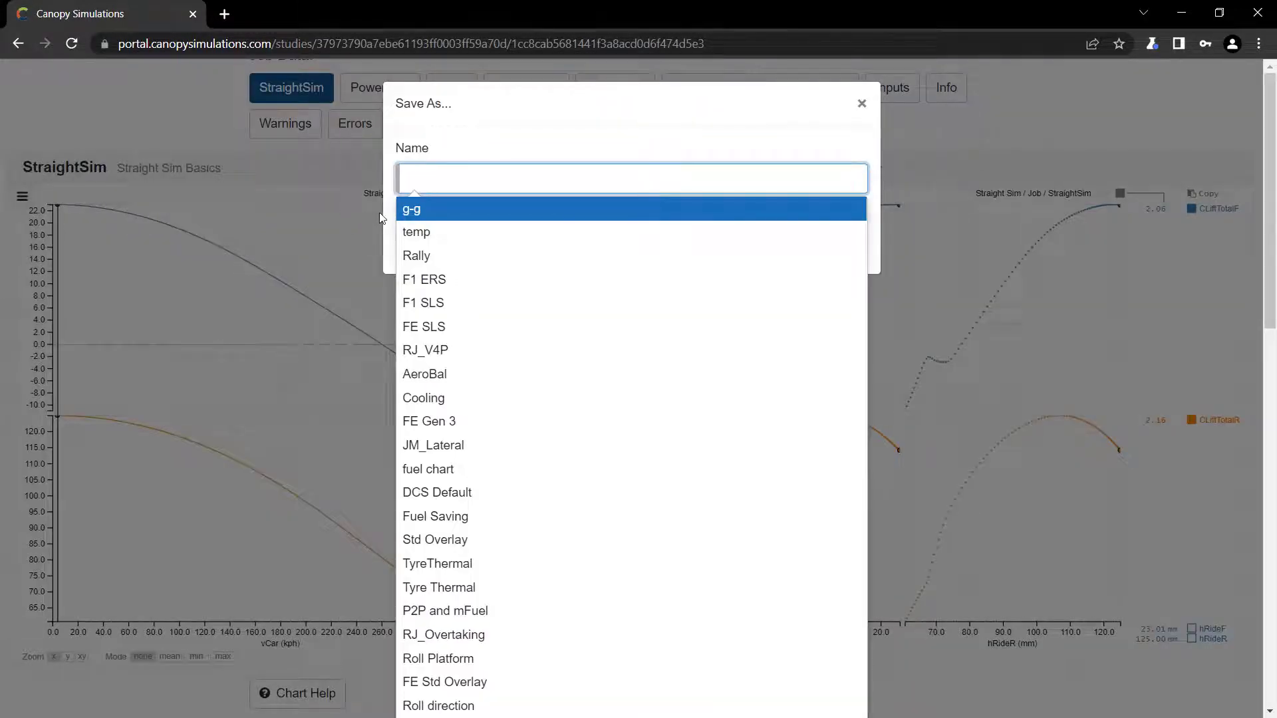
pyautogui.write('Ride Hei')
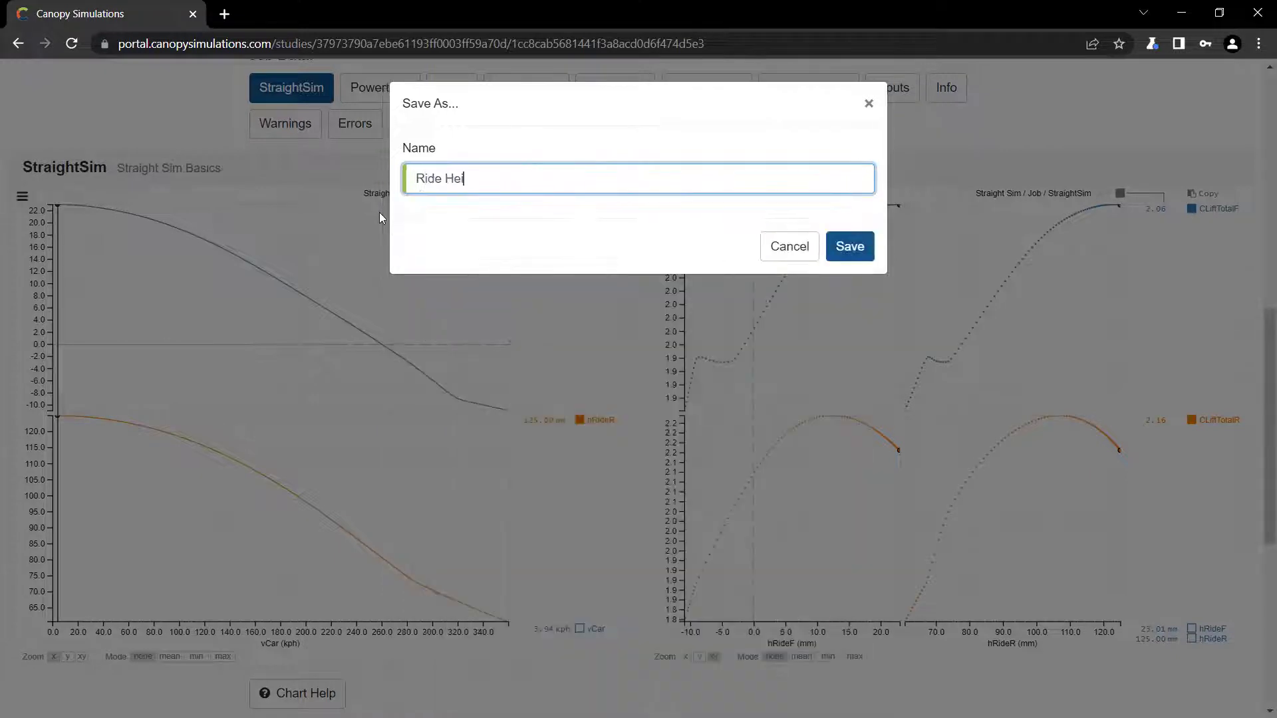
pyautogui.write('ghts Straight Line')
pyautogui.press('Return')
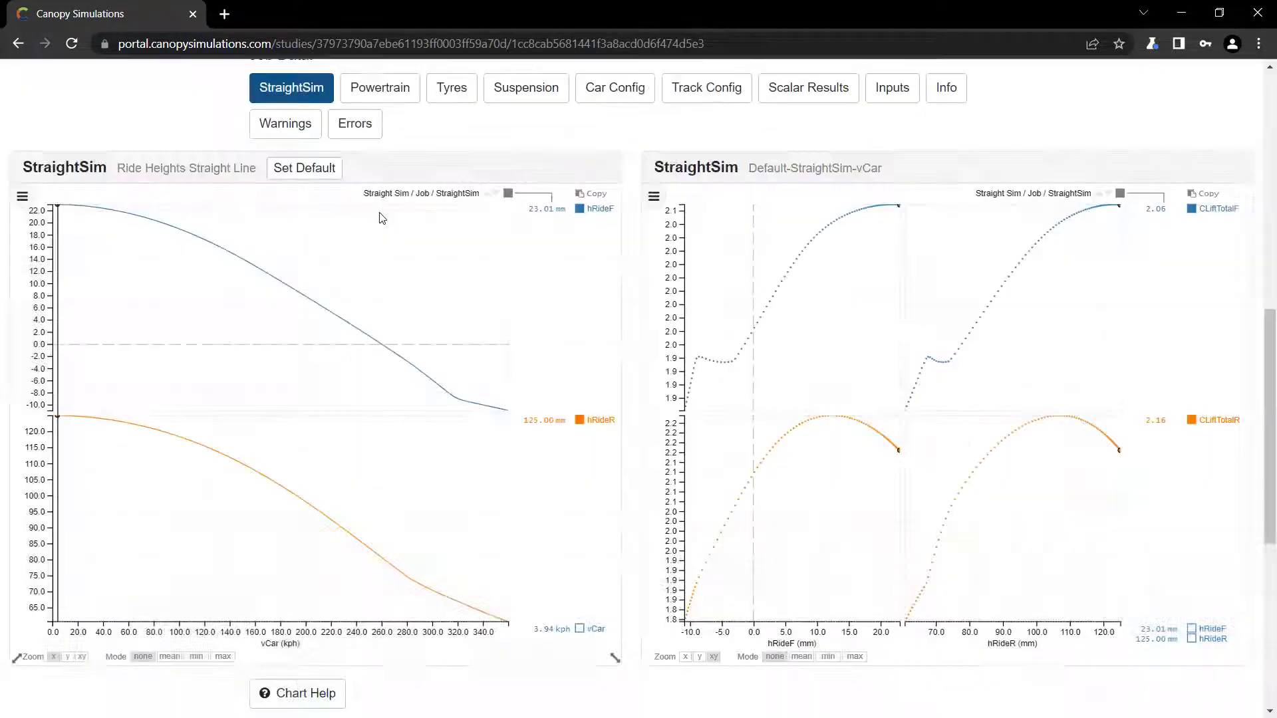
pyautogui.click(298, 169)
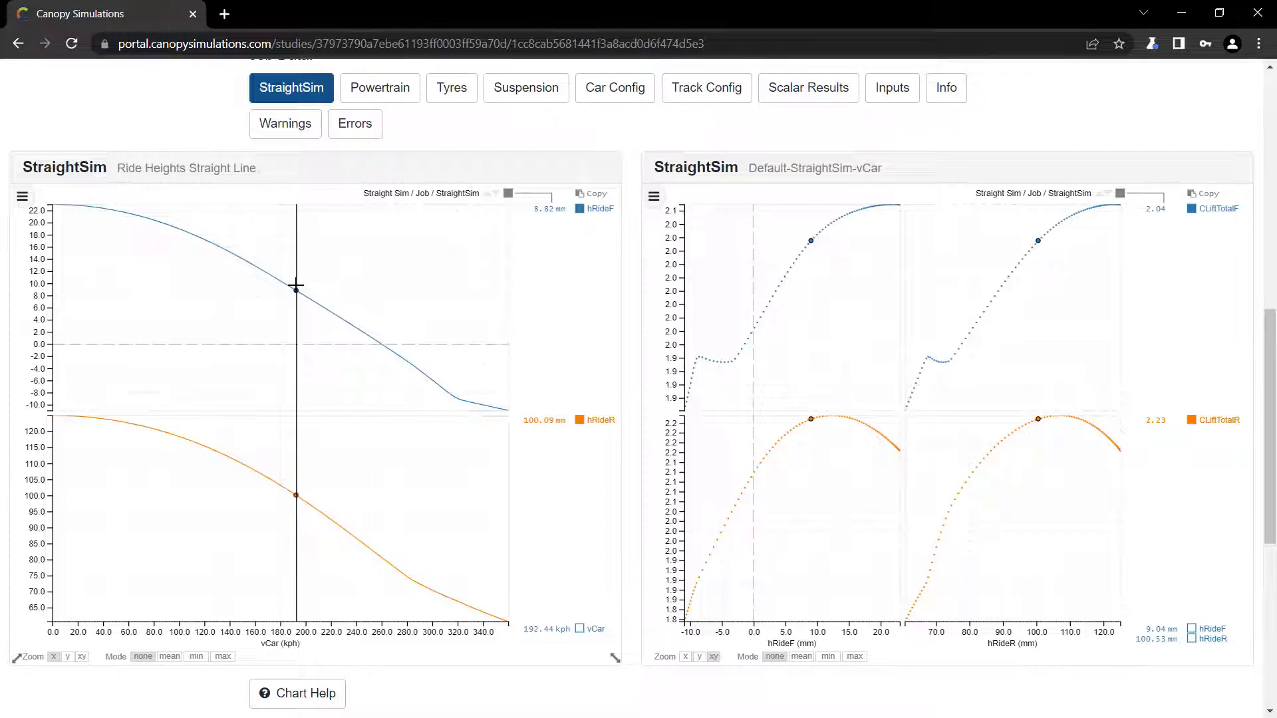
# Switch the vCar axis units from kph to mph.
pyautogui.click(563, 631)
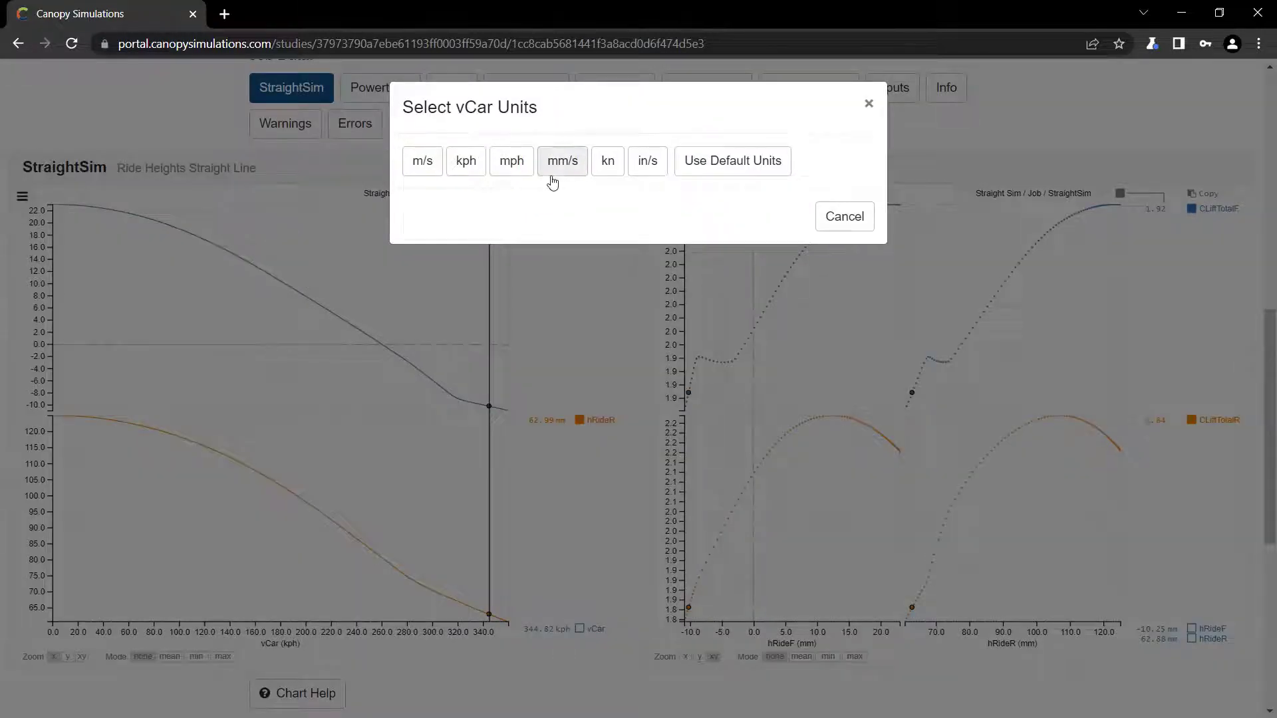
pyautogui.click(522, 174)
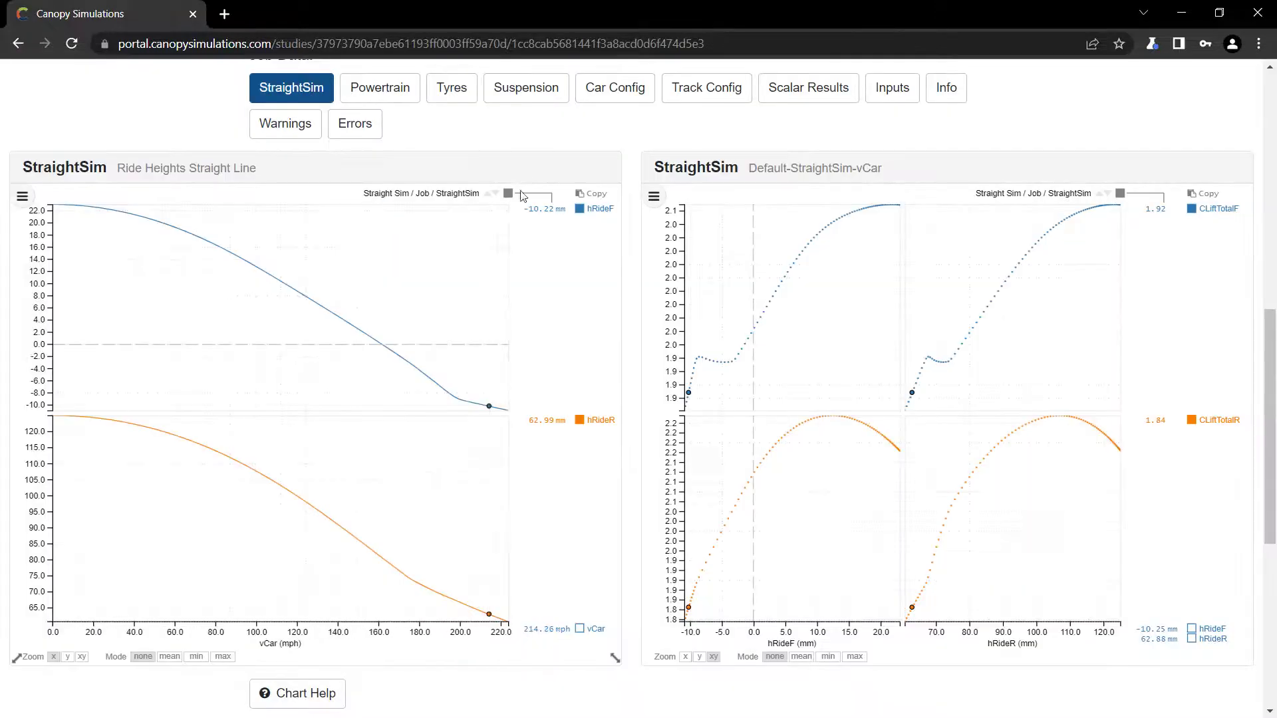
pyautogui.scroll(10, 456, 359)
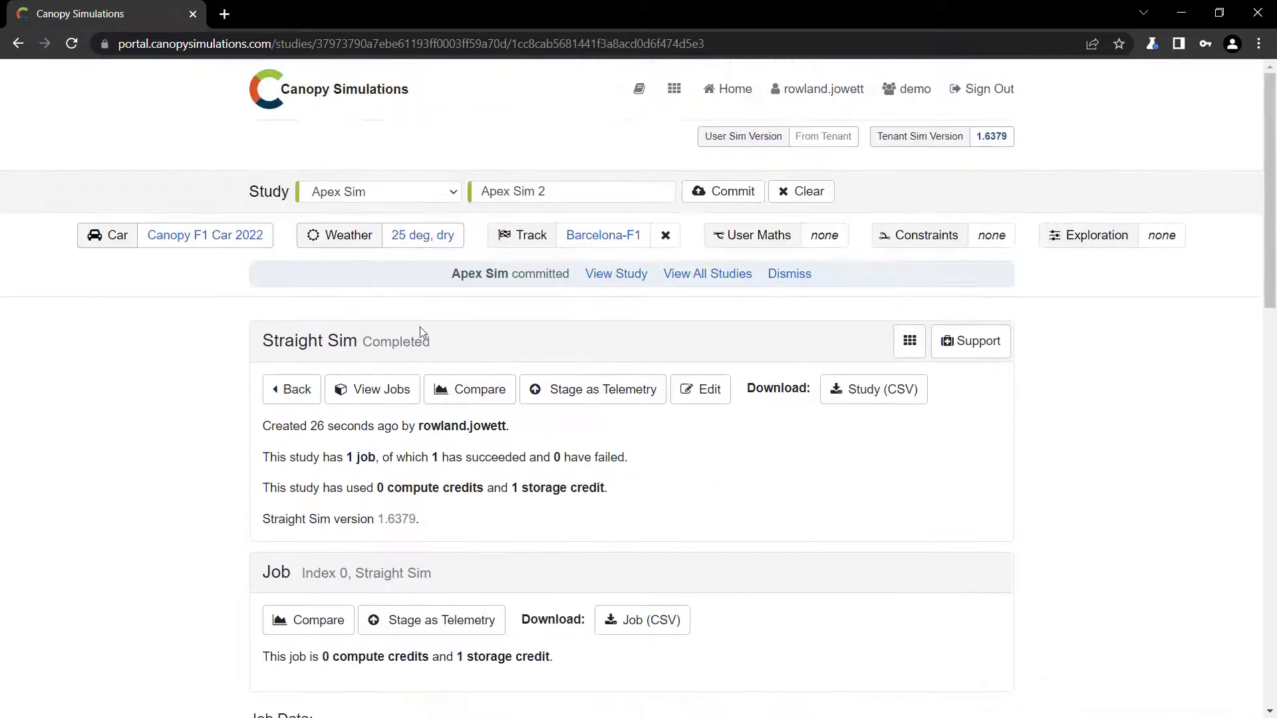
# Go back to the studies list, open the Apex Sim study, and scroll to its ApexSim charts.
pyautogui.click(639, 88)
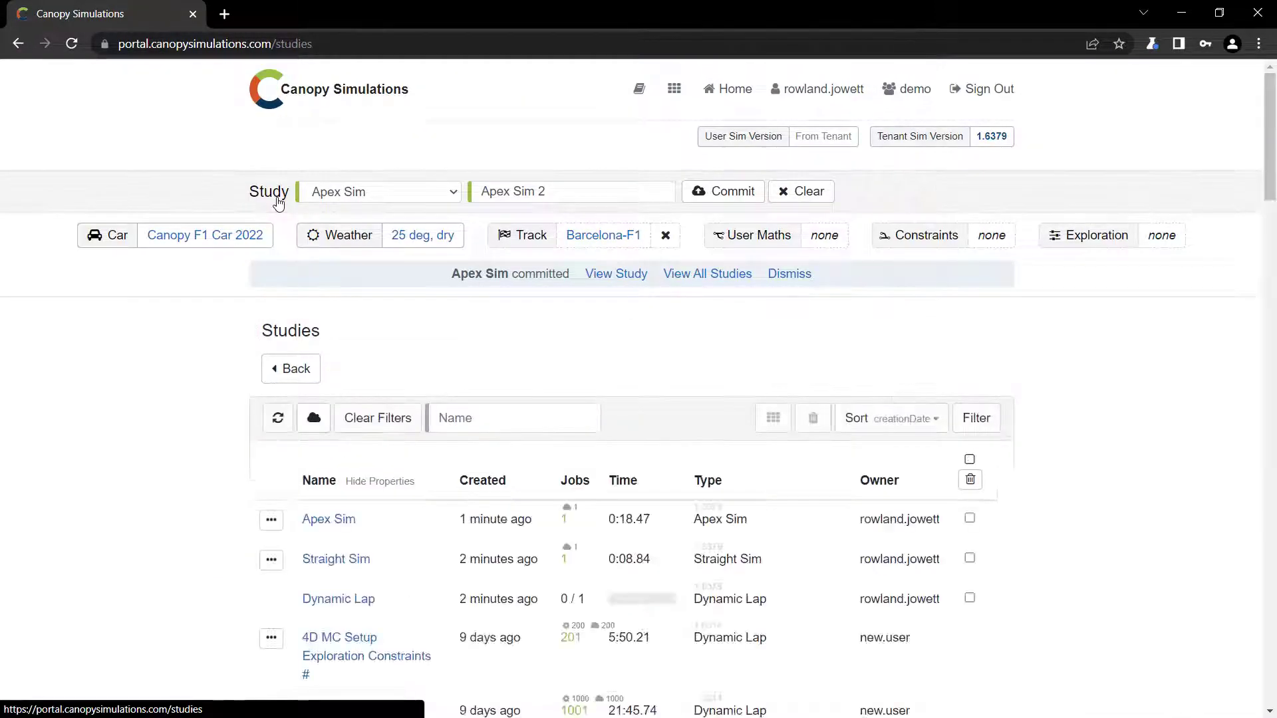
pyautogui.click(272, 520)
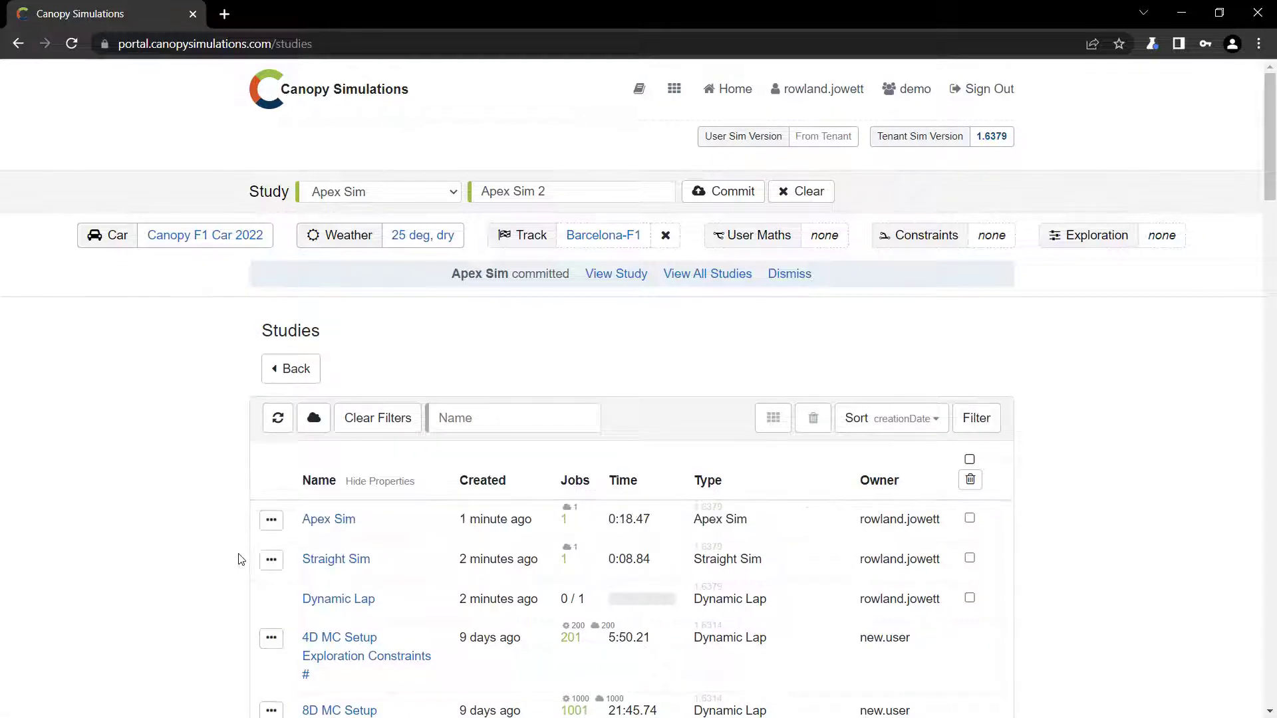
pyautogui.click(349, 525)
pyautogui.scroll(-10, 426, 496)
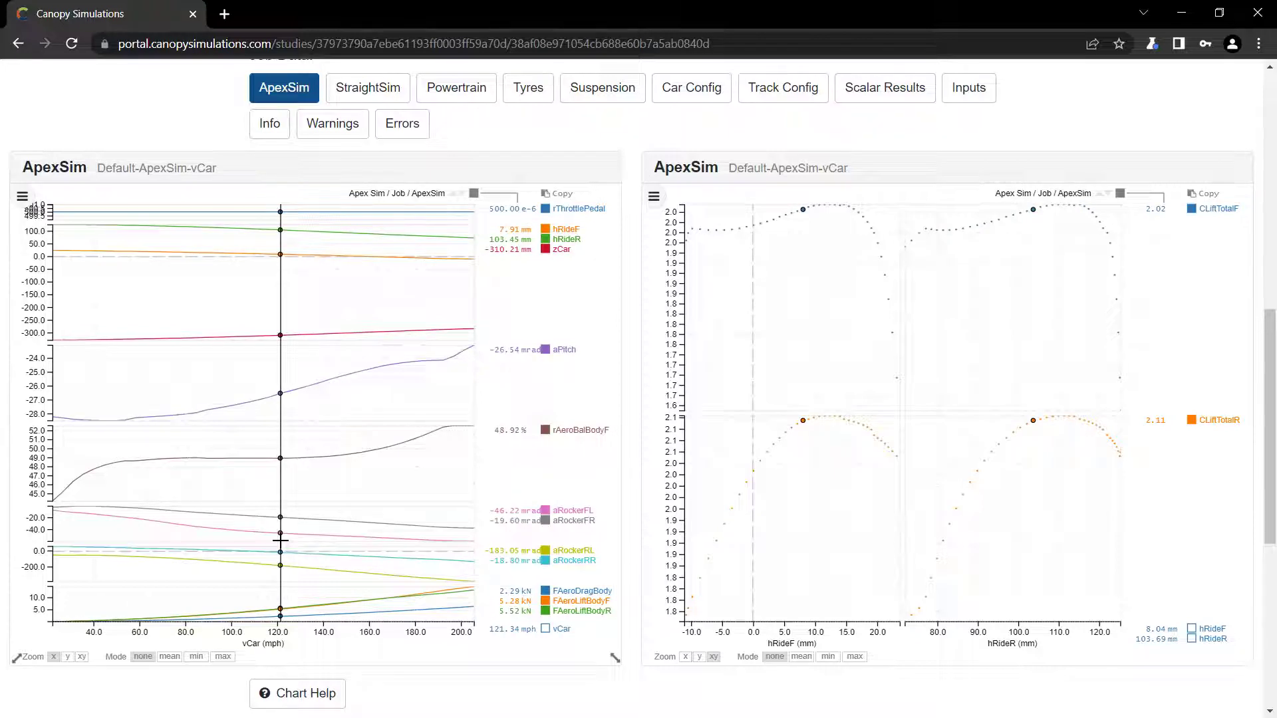
# Replace the left ApexSim chart's three channel panes with the single rLatBalF channel.
pyautogui.click(22, 196)
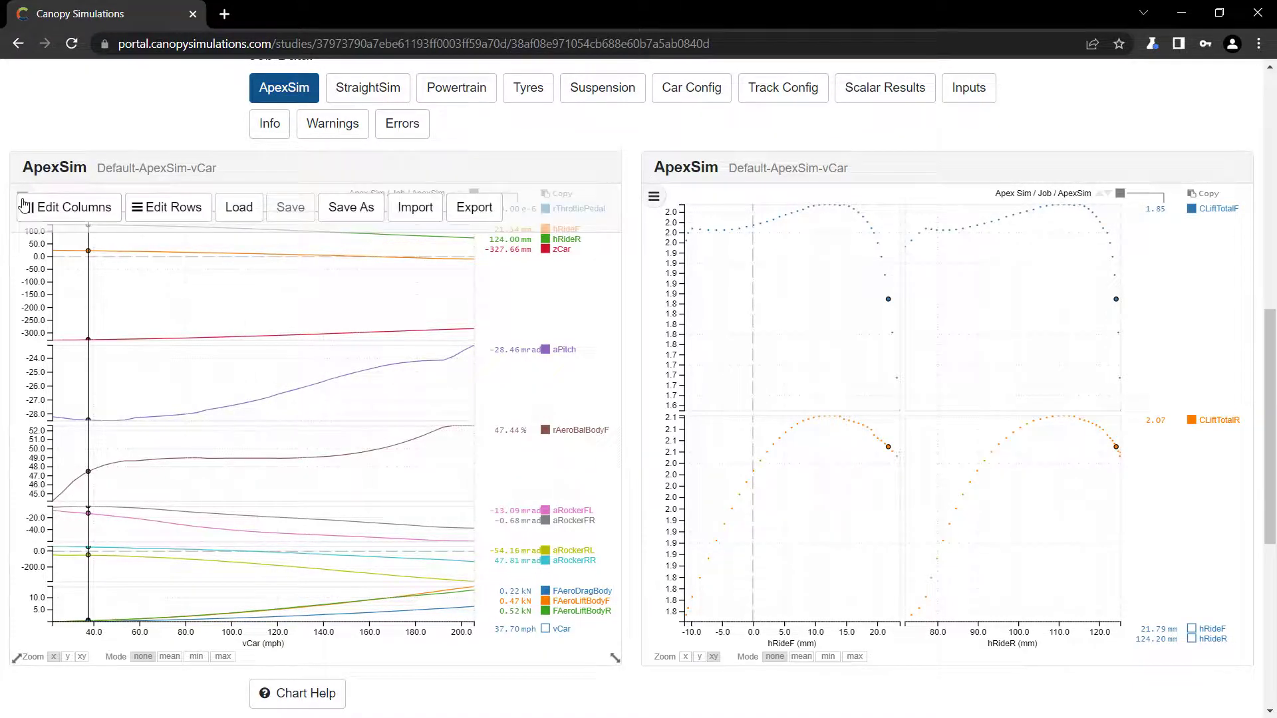
pyautogui.click(160, 208)
pyautogui.click(979, 153)
pyautogui.click(978, 154)
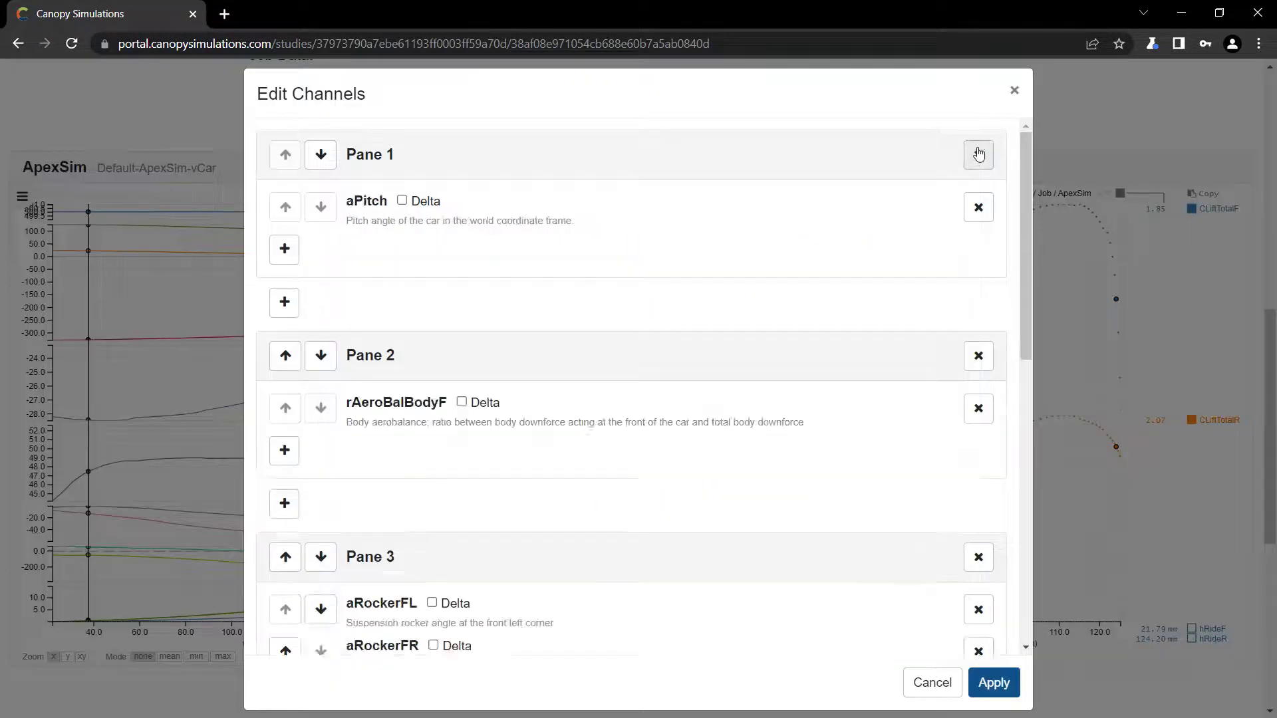
pyautogui.click(979, 154)
pyautogui.click(979, 154)
pyautogui.click(978, 154)
pyautogui.click(978, 154)
pyautogui.click(979, 154)
pyautogui.click(284, 208)
pyautogui.write('rLat')
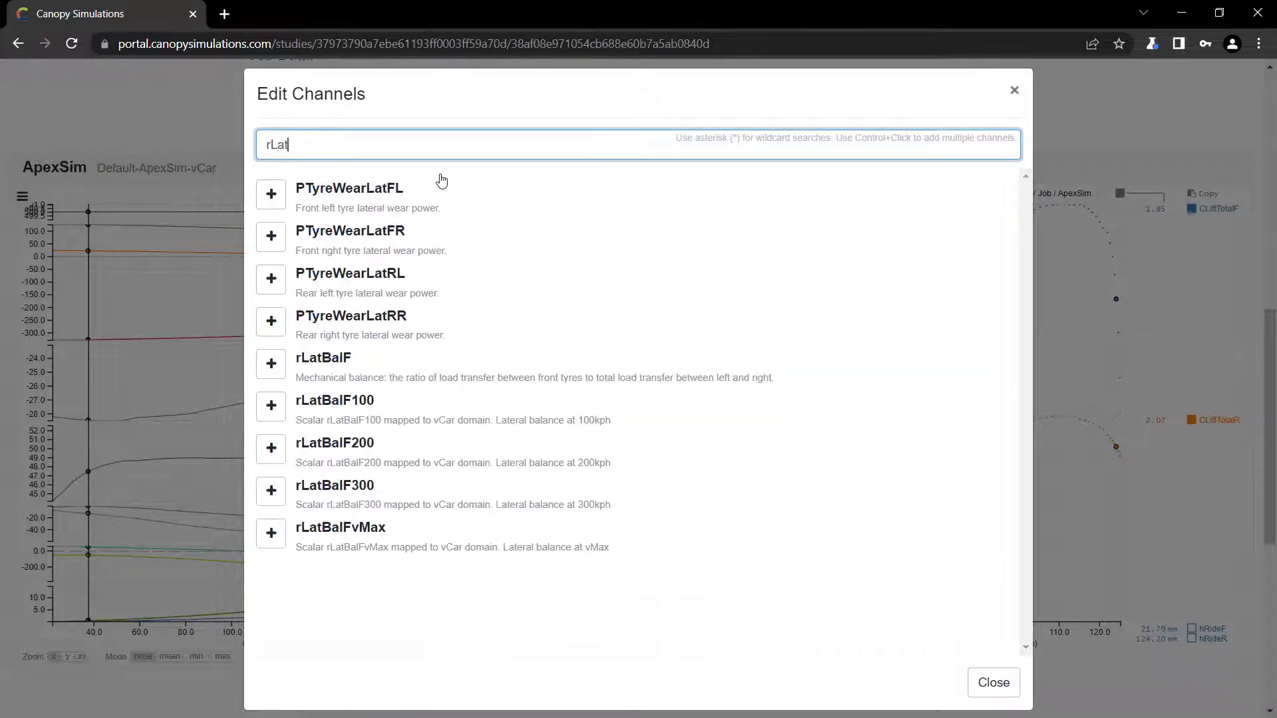
pyautogui.write('Bal')
pyautogui.click(271, 194)
pyautogui.click(996, 685)
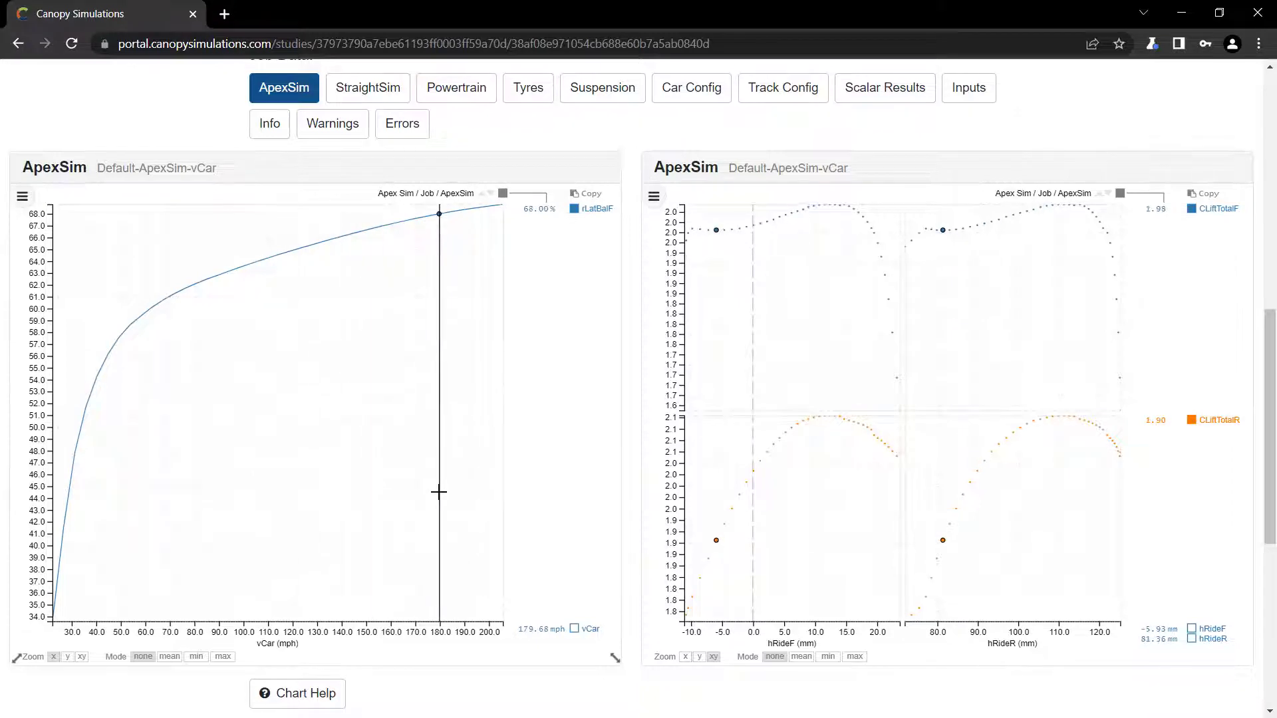
# Return to the Studies list and scroll down to Apex Sim, Straight Sim and Dynamic Lap.
pyautogui.scroll(10, 439, 492)
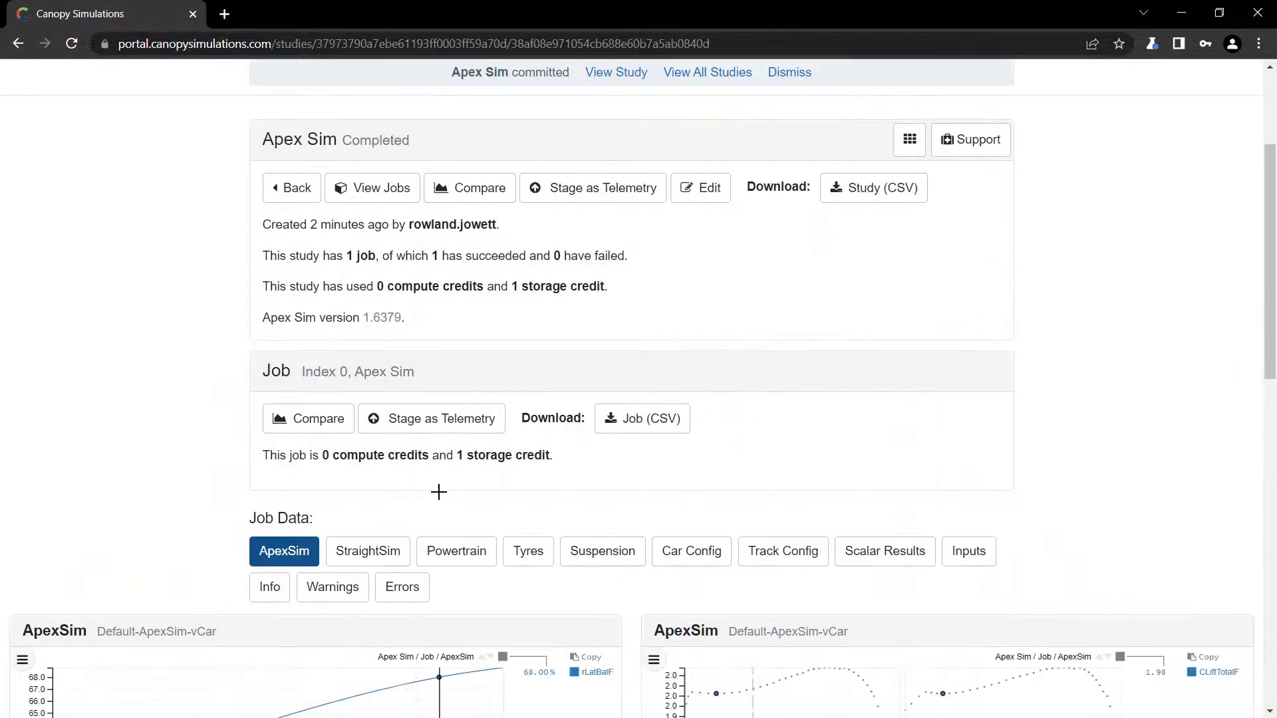
pyautogui.click(278, 193)
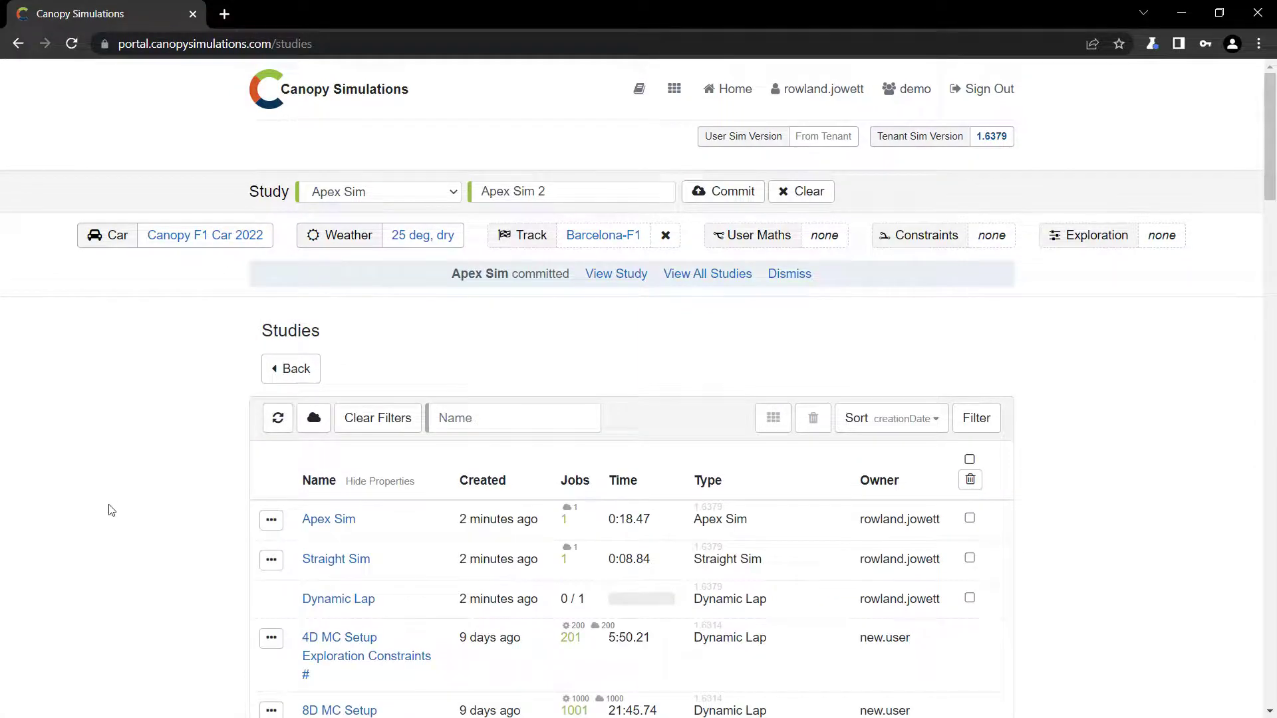
pyautogui.scroll(-2, 111, 510)
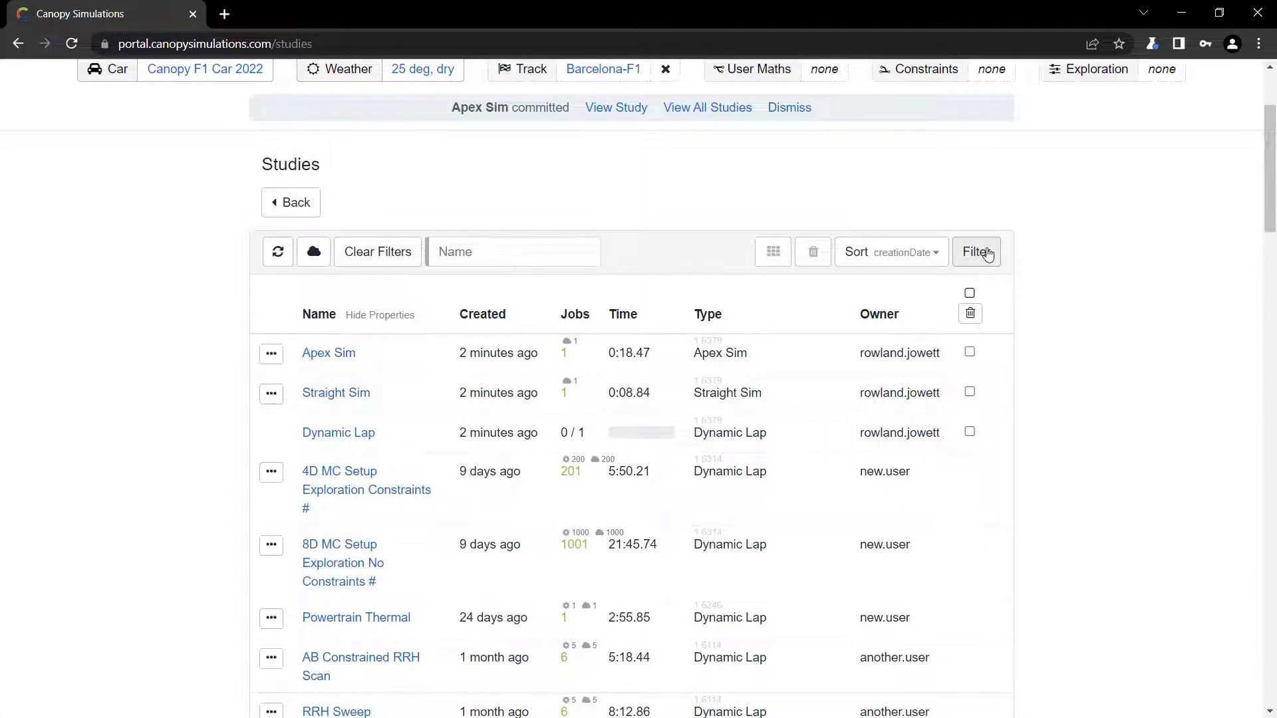
# Filter studies by the Metadata User ID condition set to your own user, leaving three studies.
pyautogui.click(977, 253)
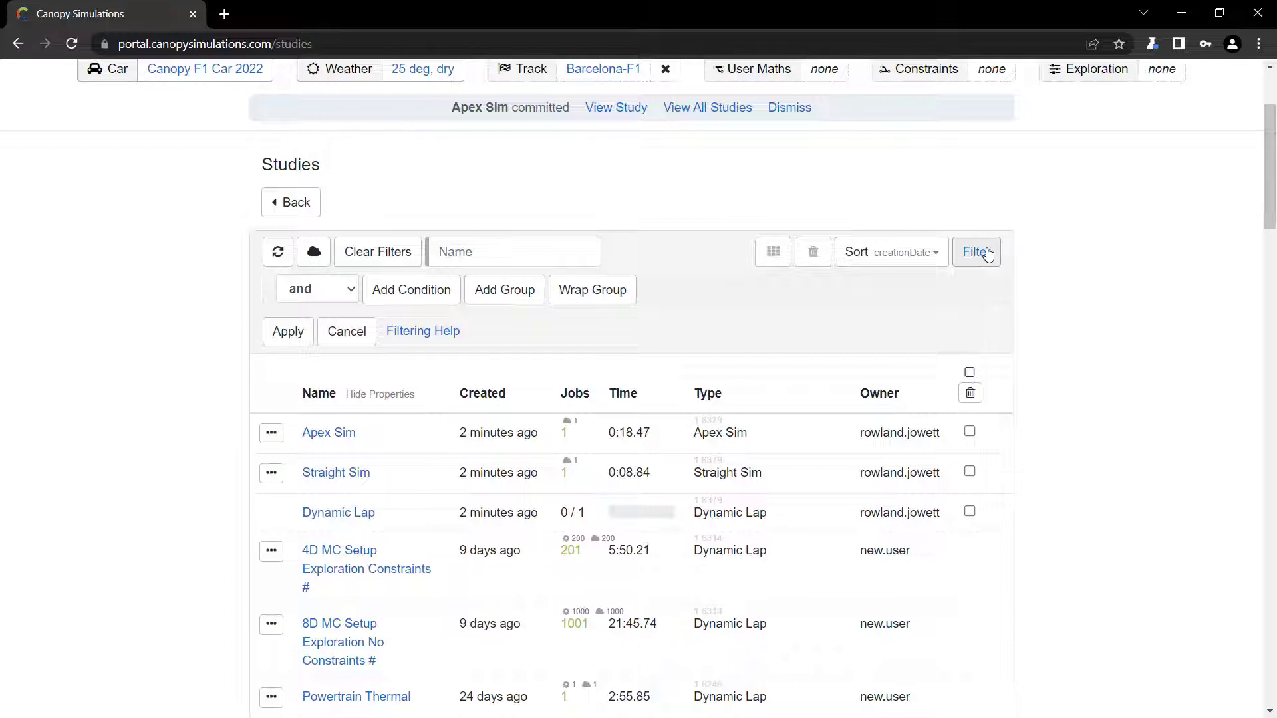
pyautogui.click(390, 297)
pyautogui.click(376, 330)
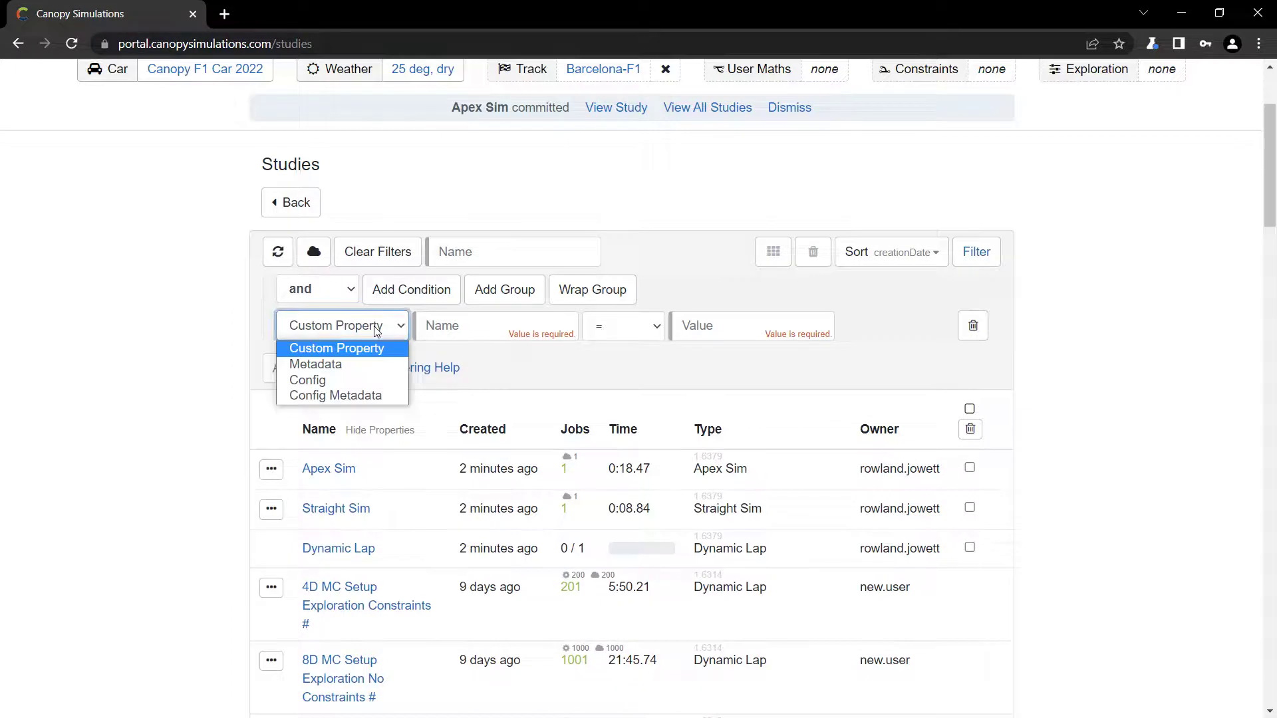
pyautogui.click(365, 370)
pyautogui.click(477, 326)
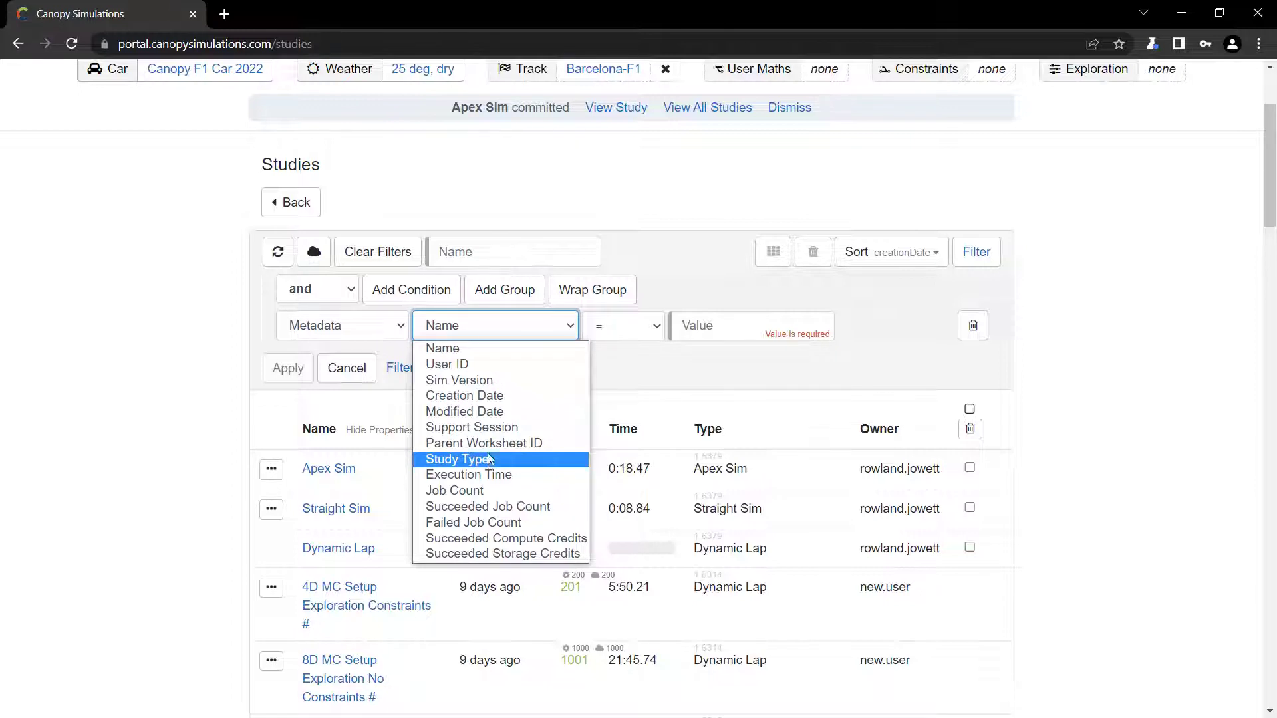
pyautogui.click(488, 365)
pyautogui.click(710, 366)
pyautogui.click(731, 398)
pyautogui.click(281, 410)
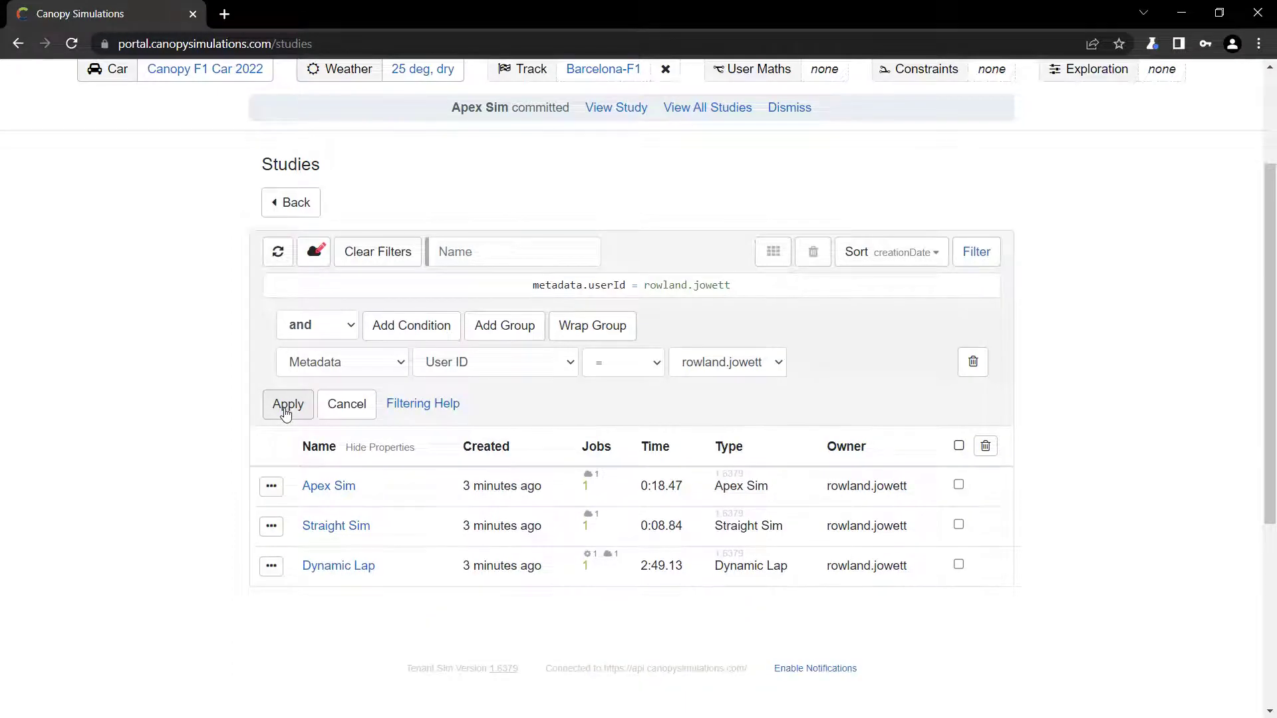
# Save the User ID filter under your own name and load it from Quick Access.
pyautogui.click(315, 251)
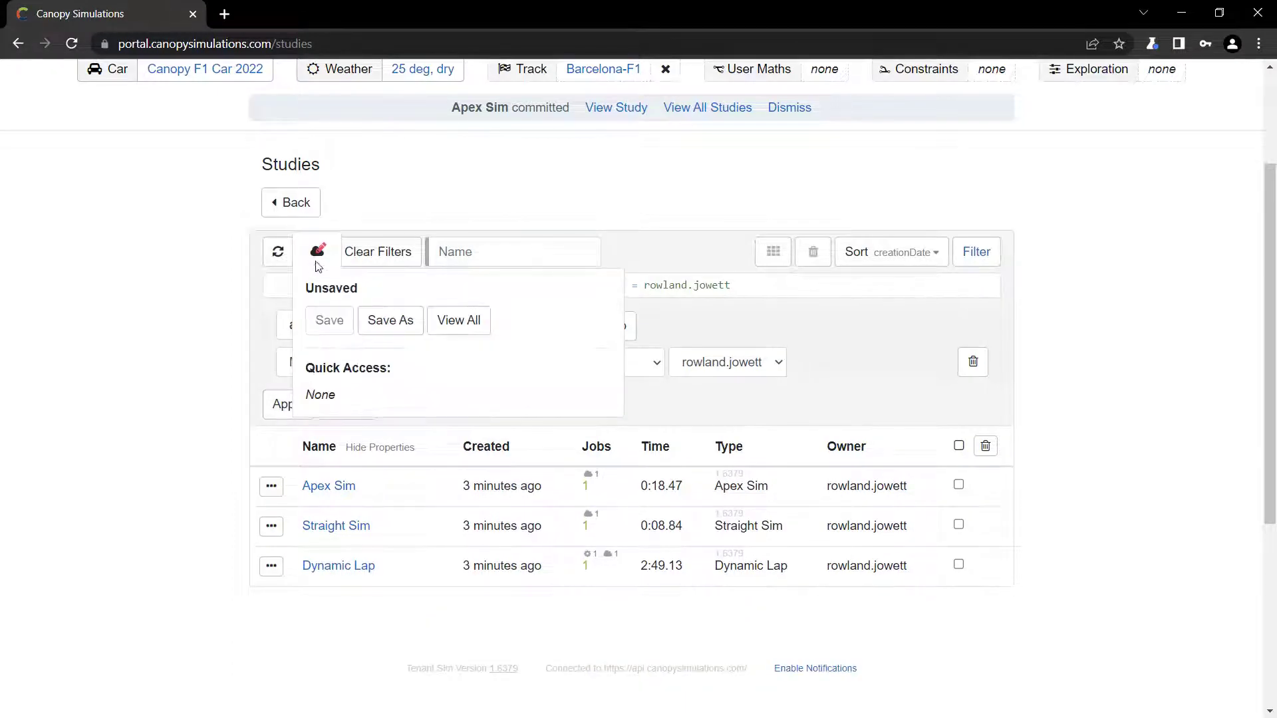
pyautogui.click(404, 322)
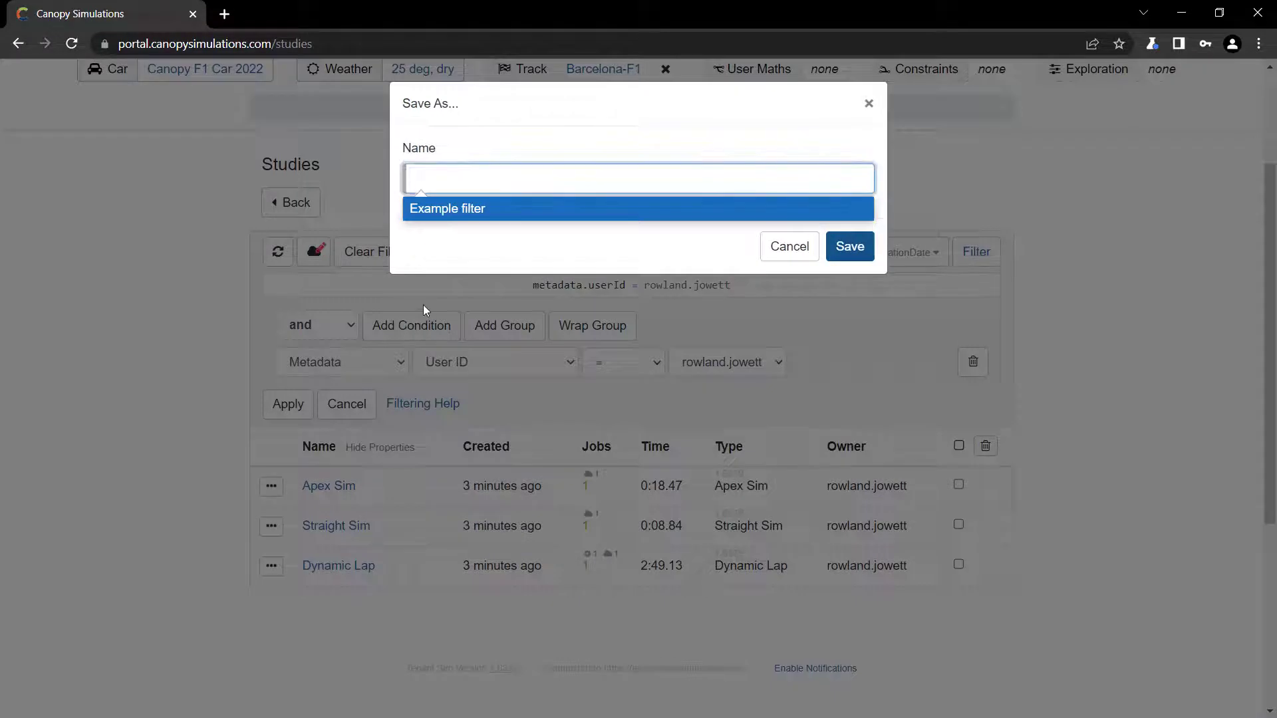
pyautogui.write('Rowland')
pyautogui.press('Return')
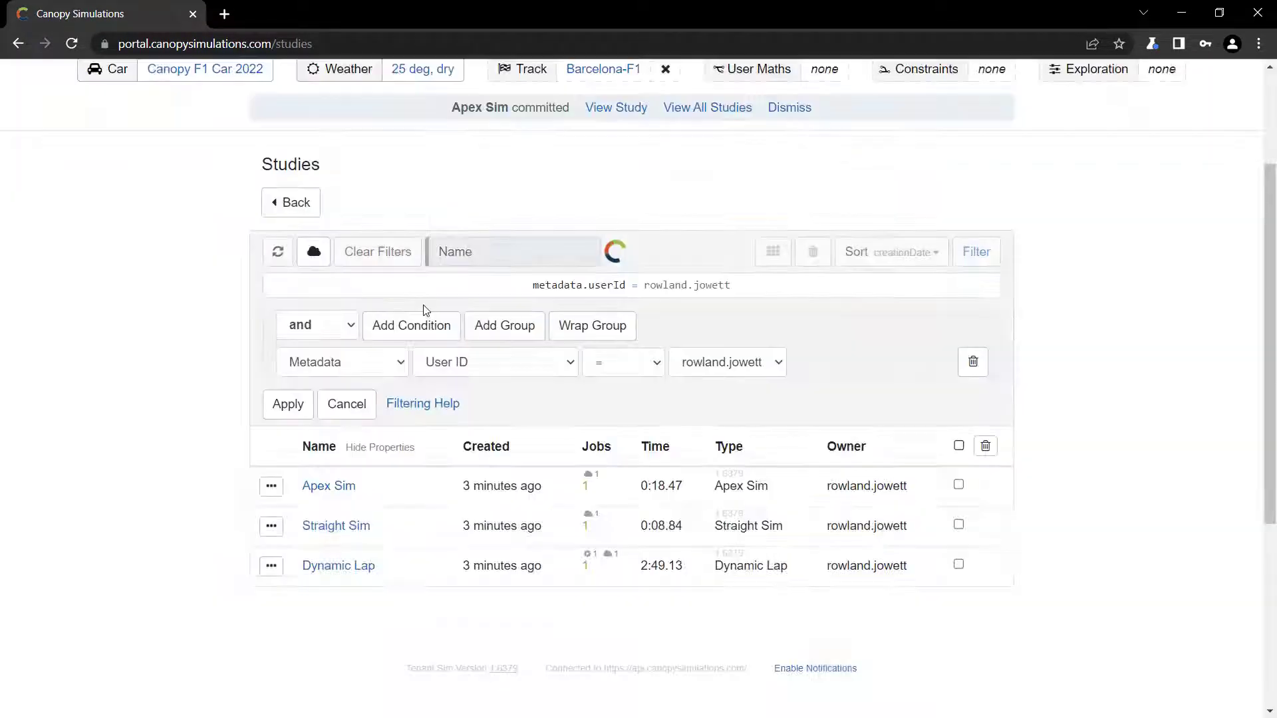
pyautogui.click(322, 262)
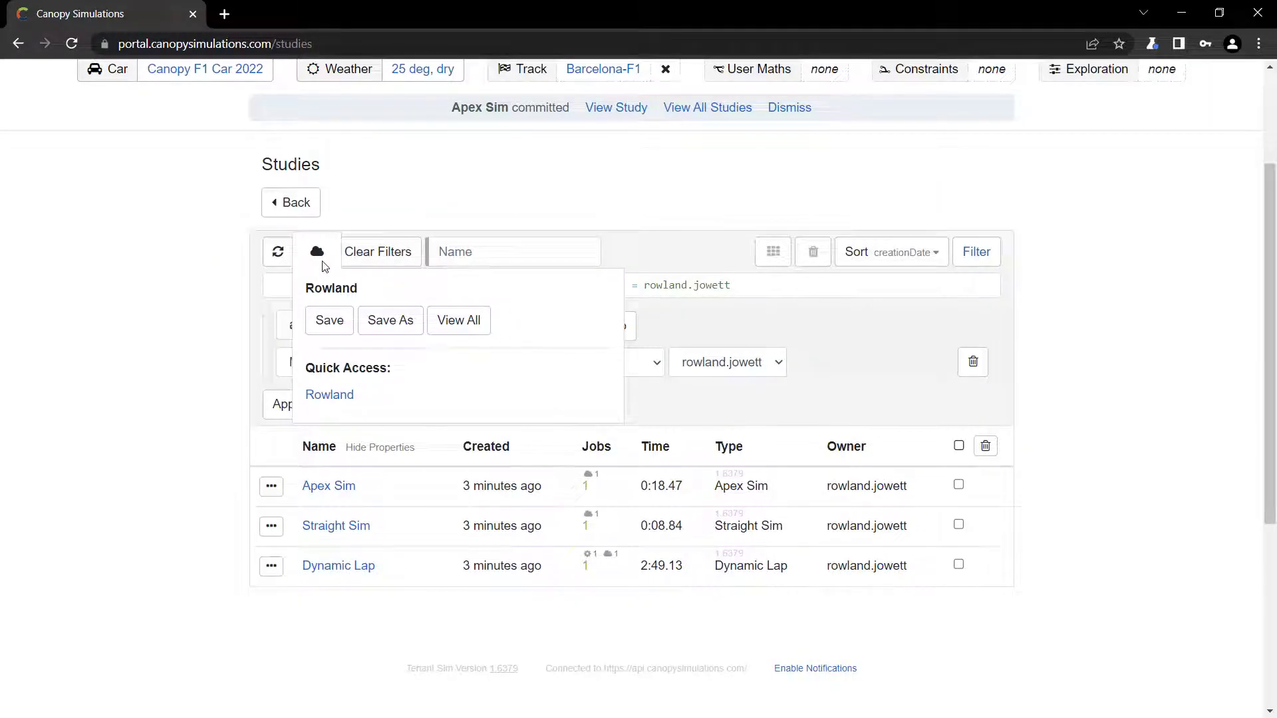
pyautogui.click(333, 396)
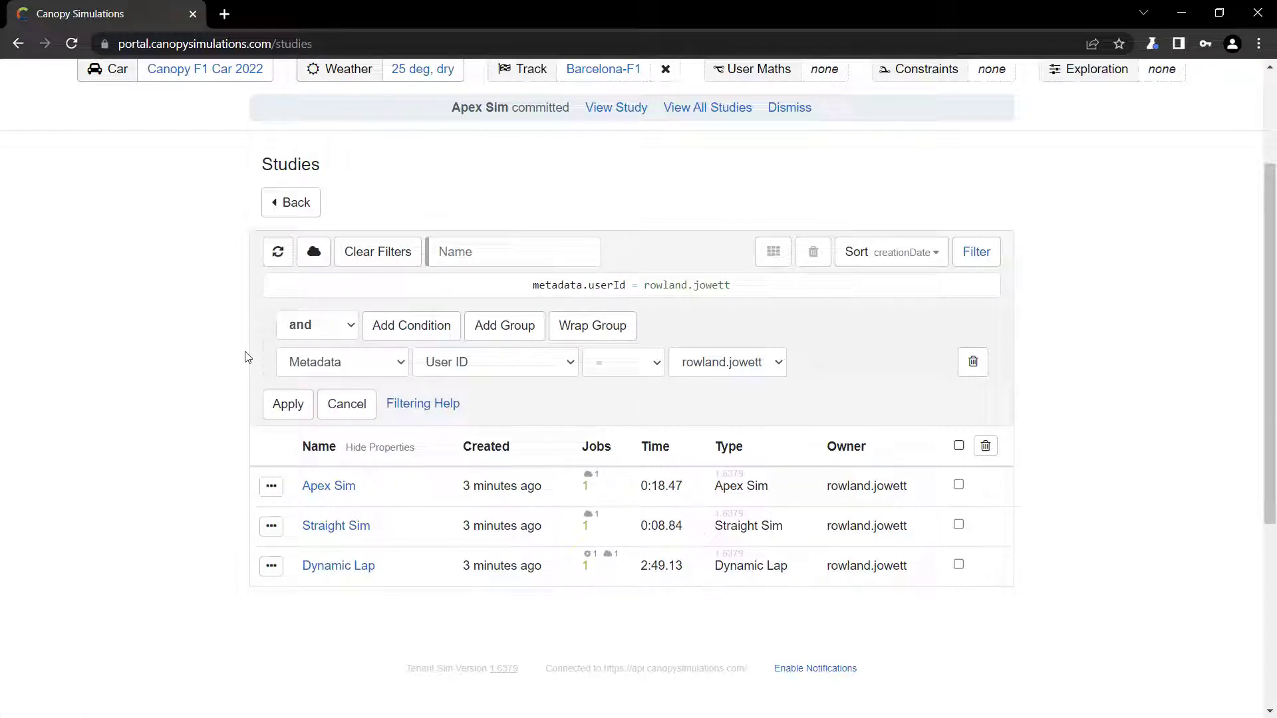
# Give the Straight Sim study a custom property Season with value 2022 and save it.
pyautogui.click(360, 527)
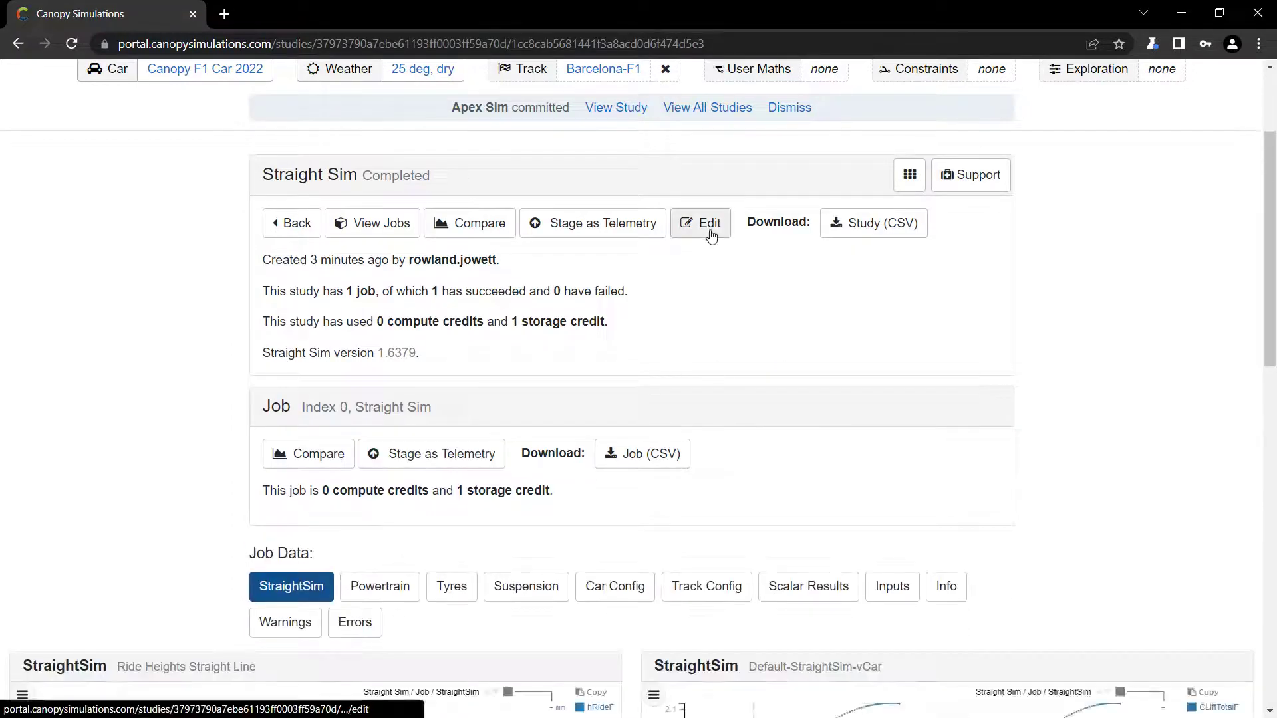
pyautogui.click(708, 231)
pyautogui.click(286, 444)
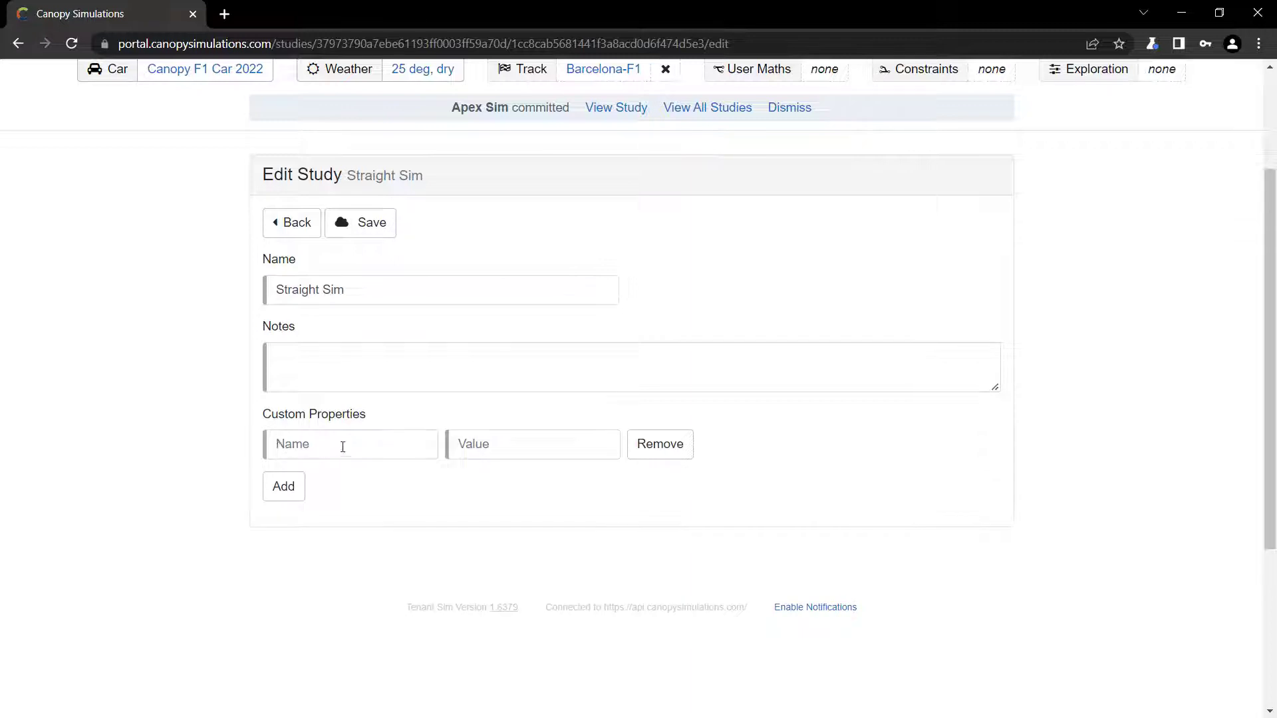
pyautogui.click(343, 447)
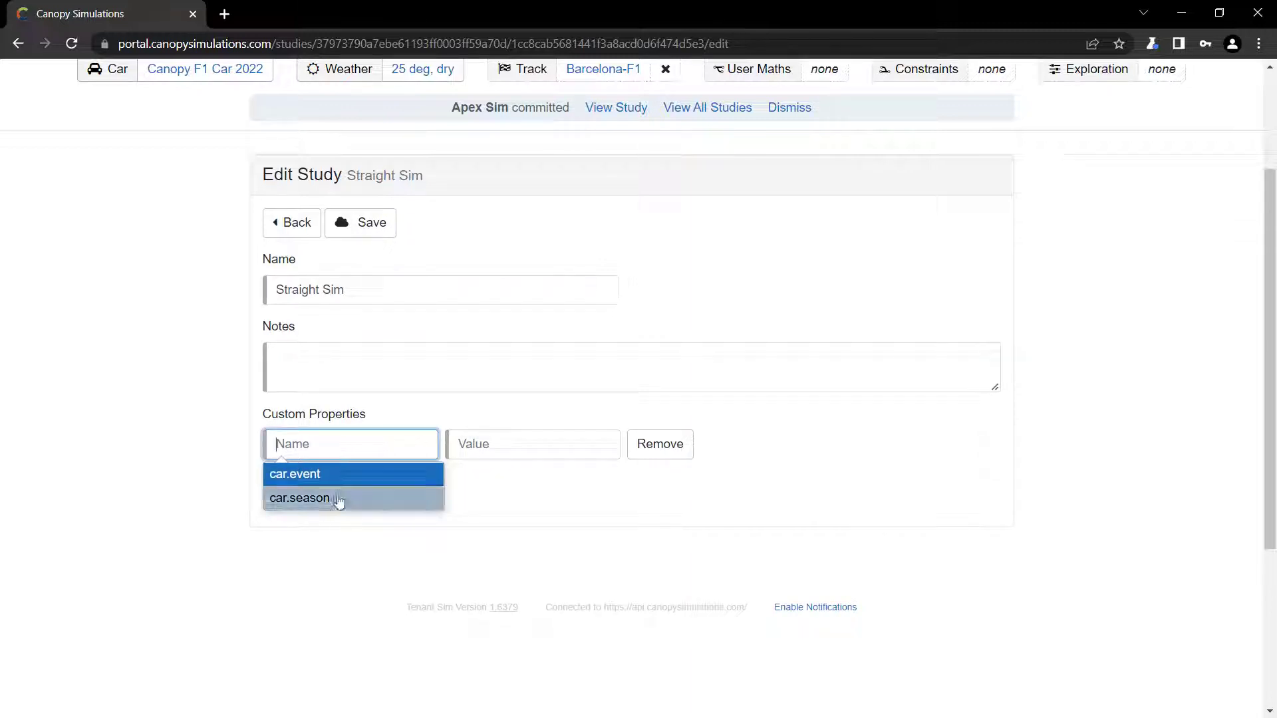
pyautogui.scroll(3, 342, 484)
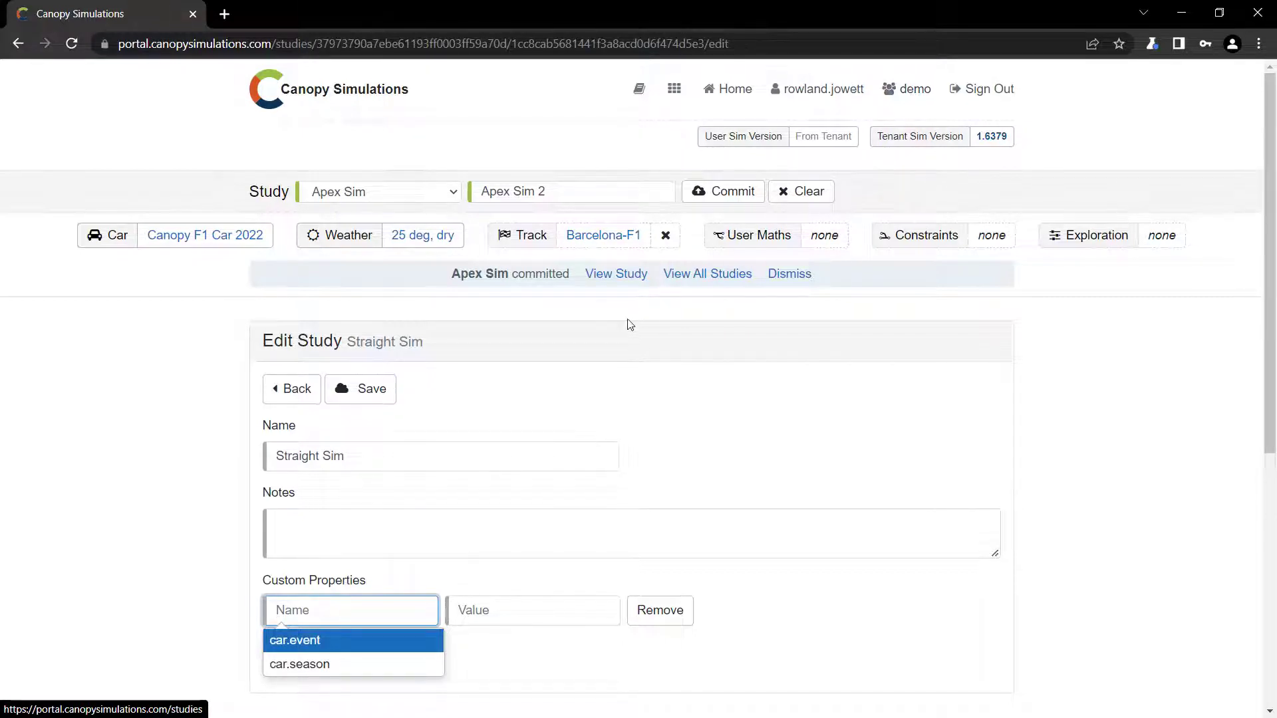
pyautogui.scroll(-3, 457, 511)
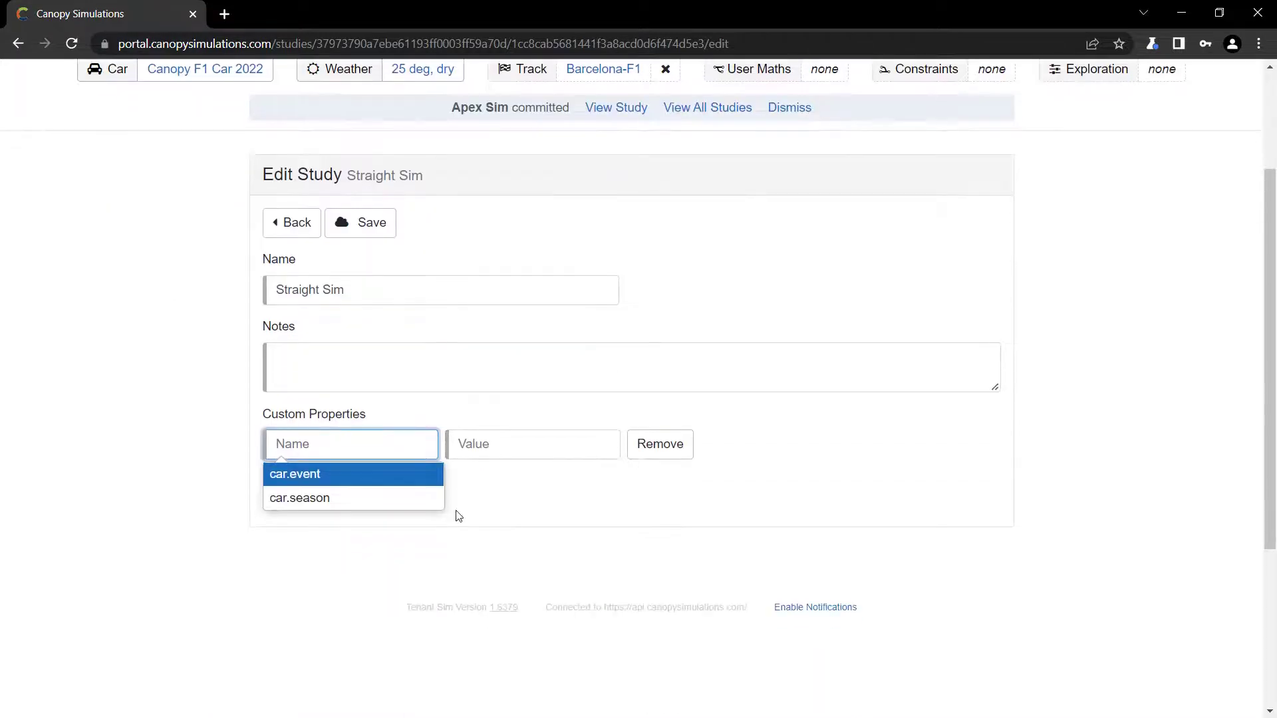
pyautogui.write('Season')
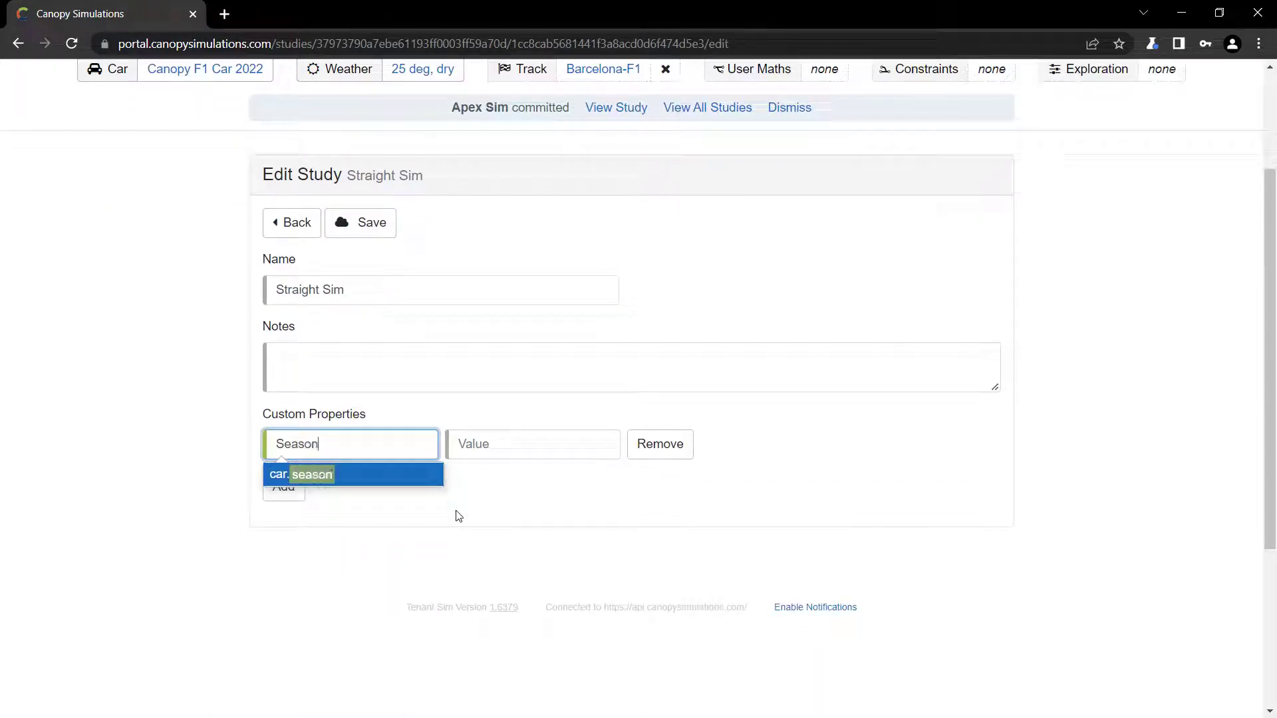
pyautogui.press('Tab')
pyautogui.write('20')
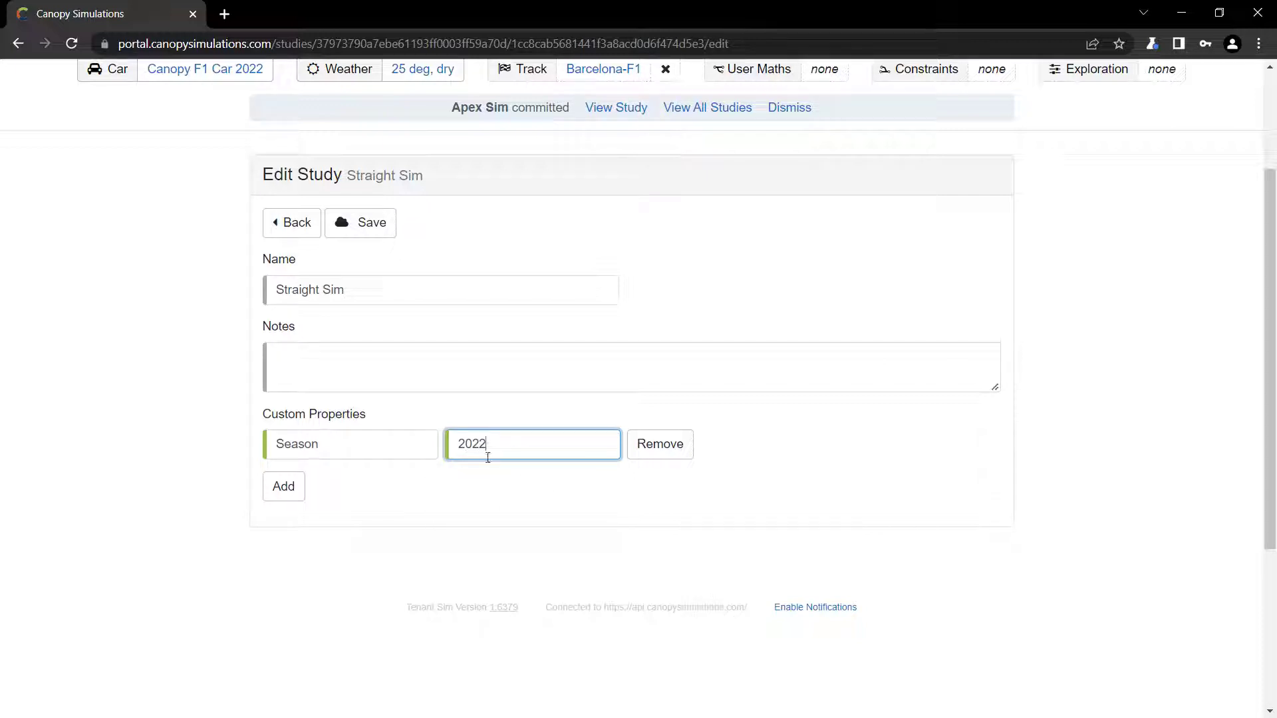
pyautogui.click(388, 233)
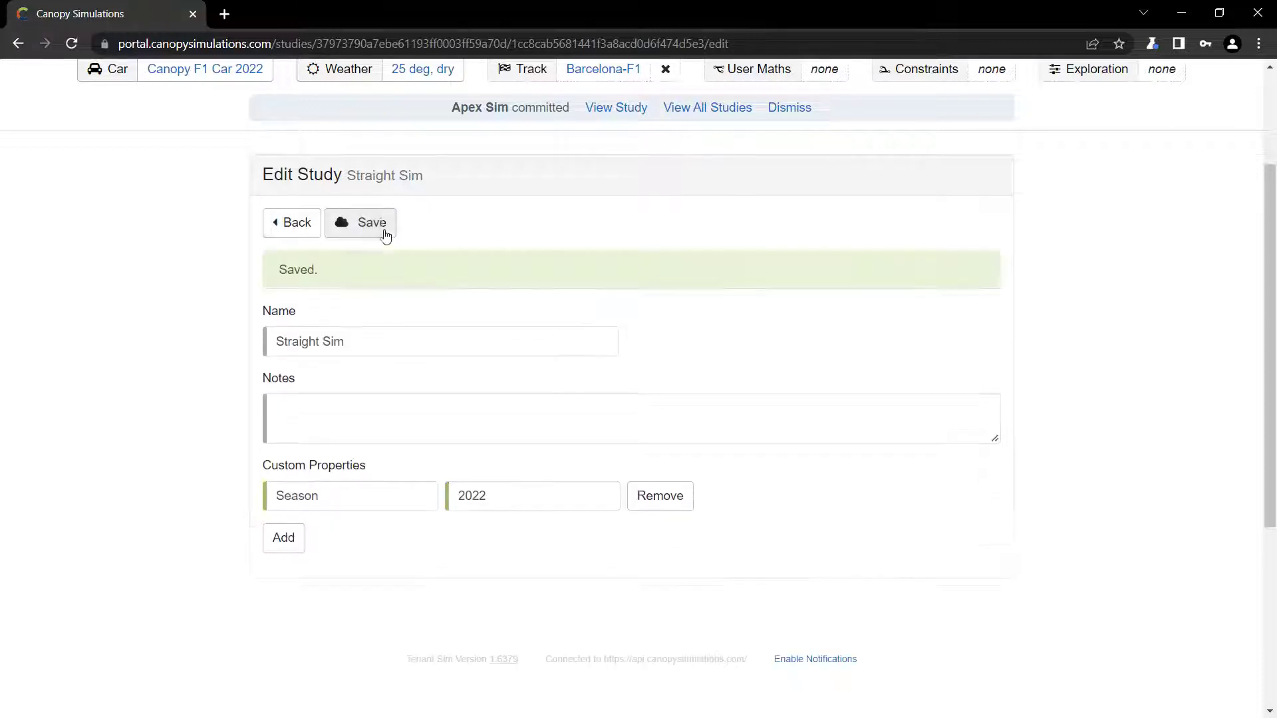
# Return from the Straight Sim study to the list of all studies.
pyautogui.click(300, 236)
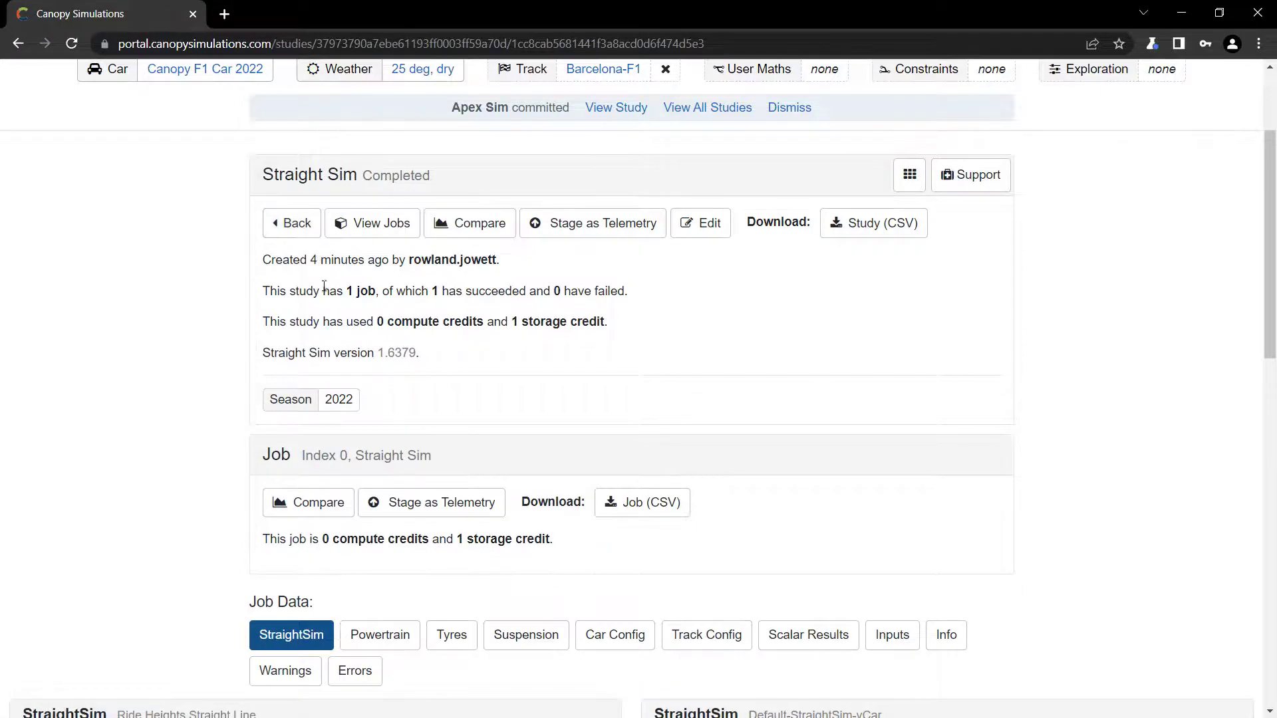
pyautogui.scroll(-5, 321, 318)
pyautogui.scroll(7, 321, 317)
pyautogui.click(708, 273)
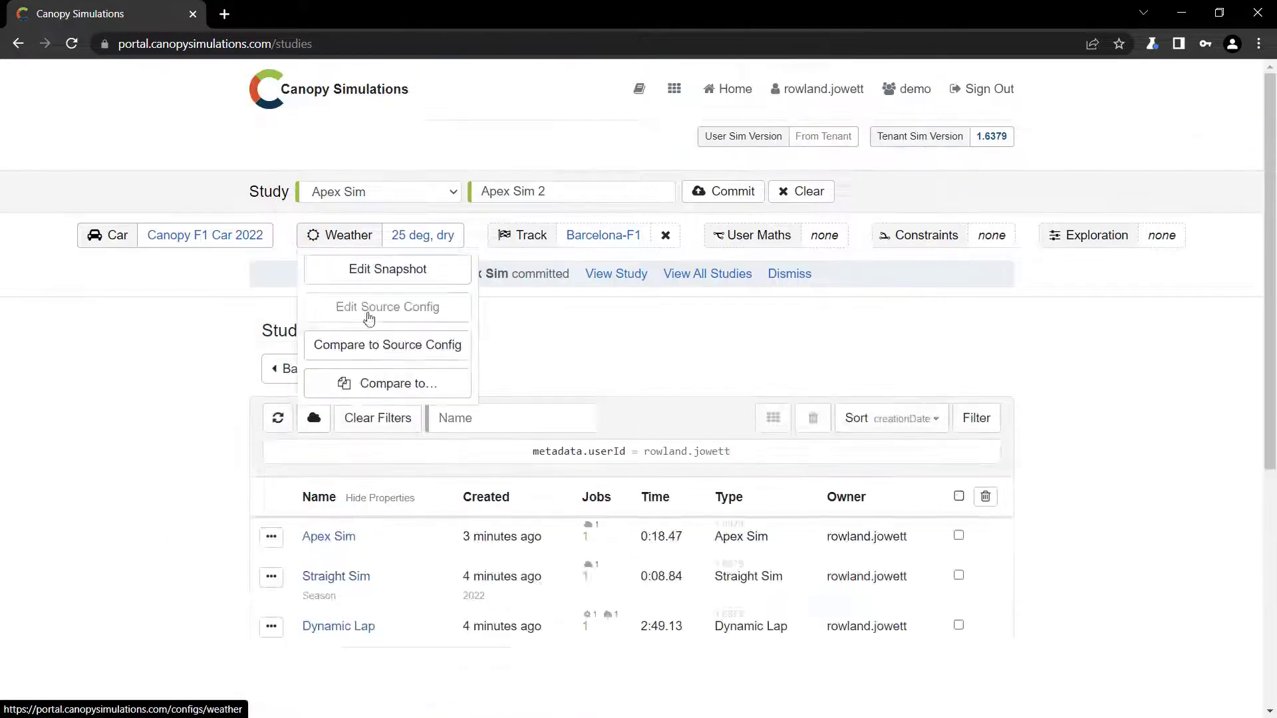
# Show the action options for the Canopy F1 Car 2022 car.
pyautogui.moveTo(488, 604); pyautogui.dragTo(487, 576)
pyautogui.click(486, 602)
pyautogui.click(482, 598)
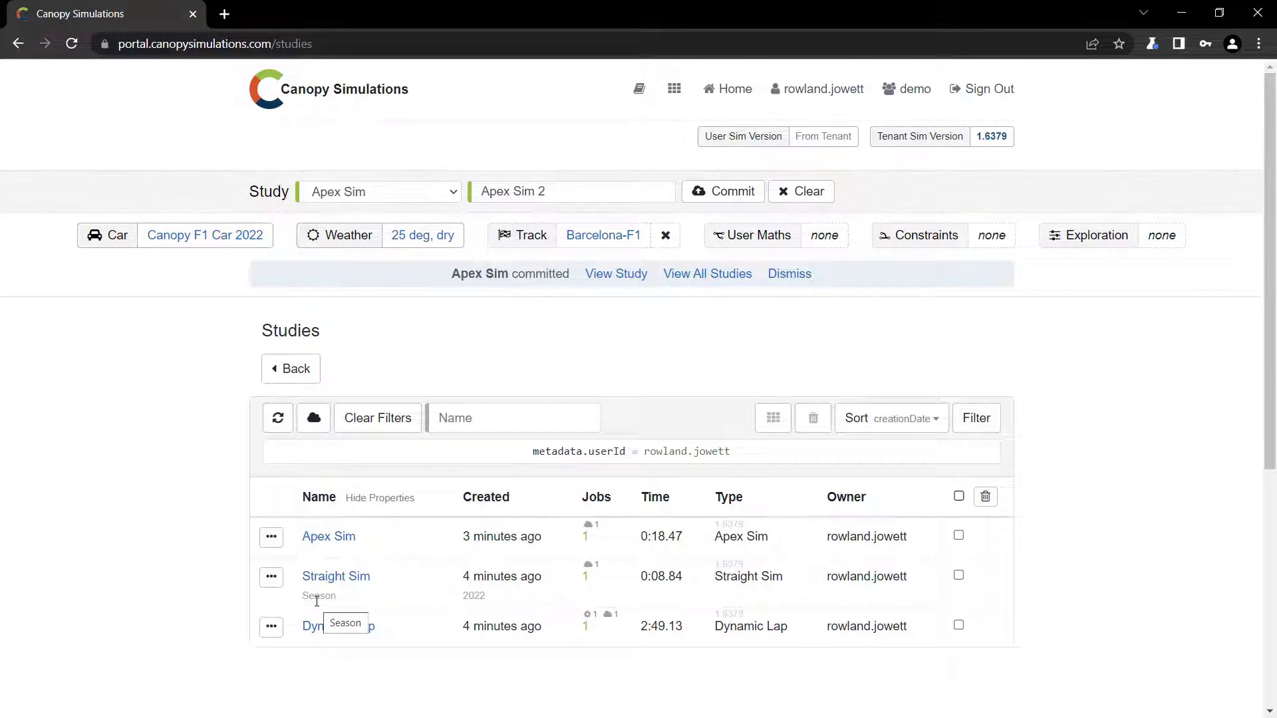
pyautogui.click(212, 237)
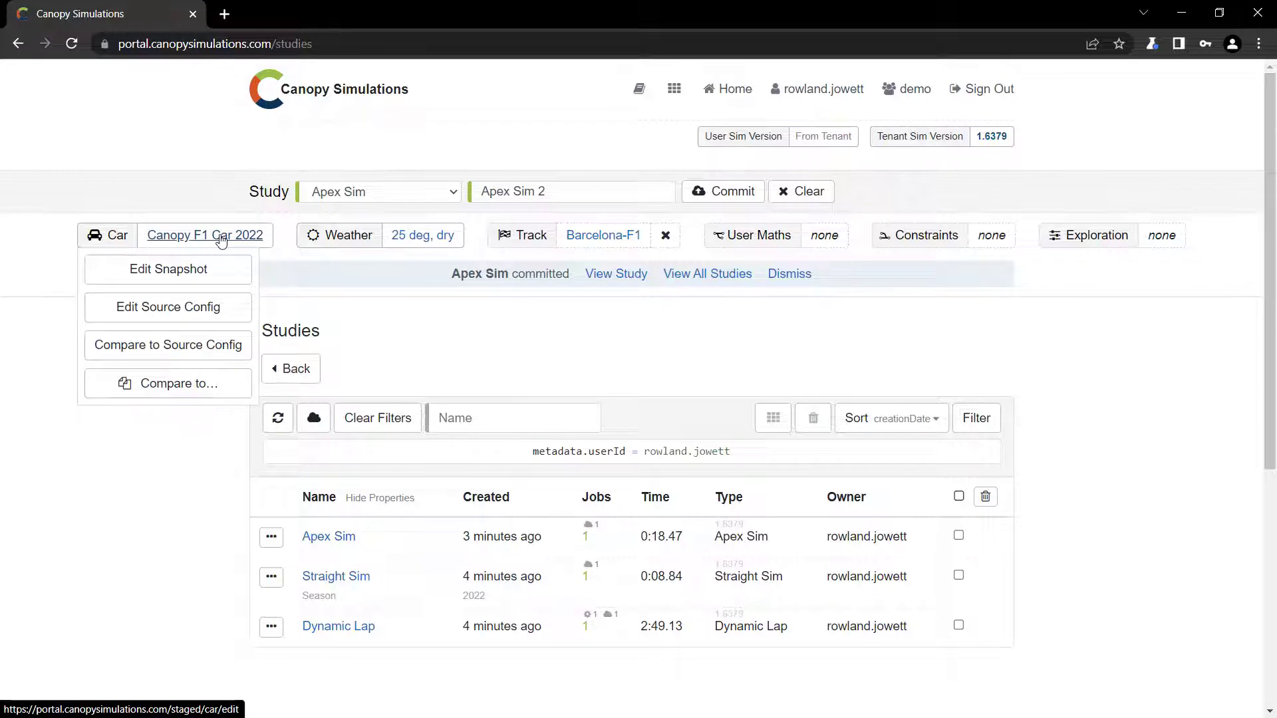
# Open the Canopy F1 Car 2022 editor in a new tab and edit its custom properties.
pyautogui.middleClick(221, 240)
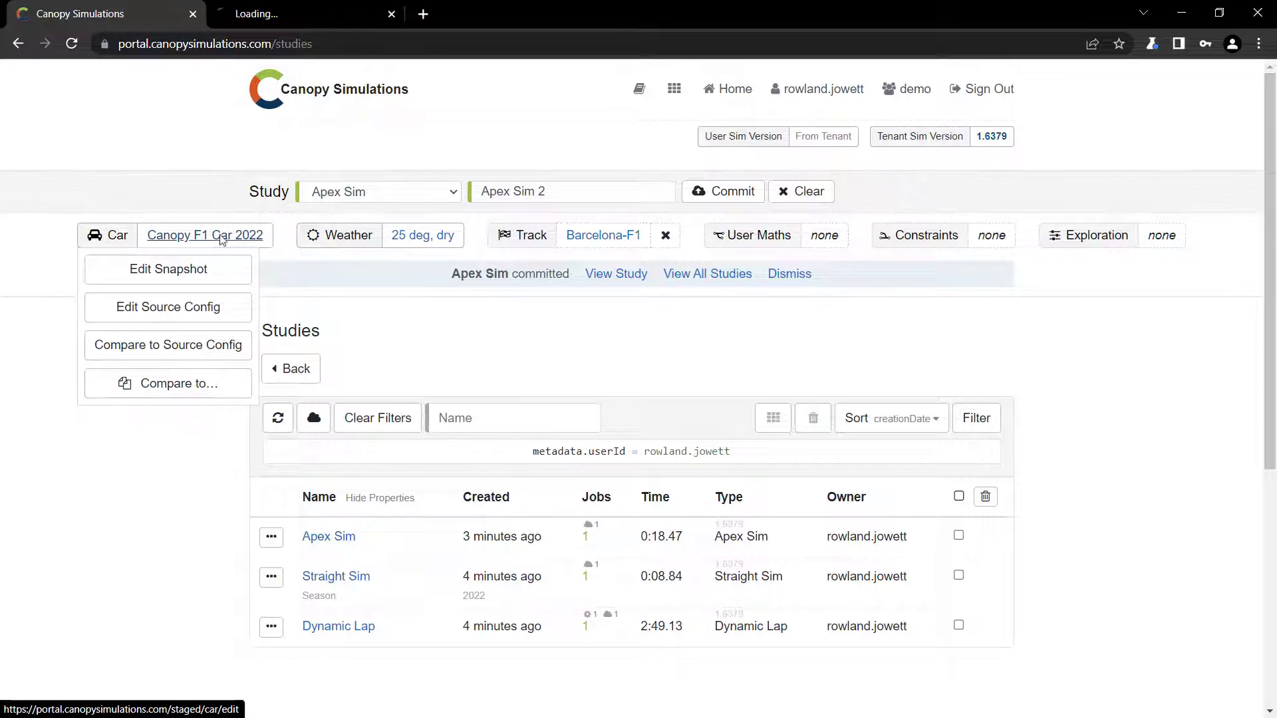
pyautogui.click(332, 12)
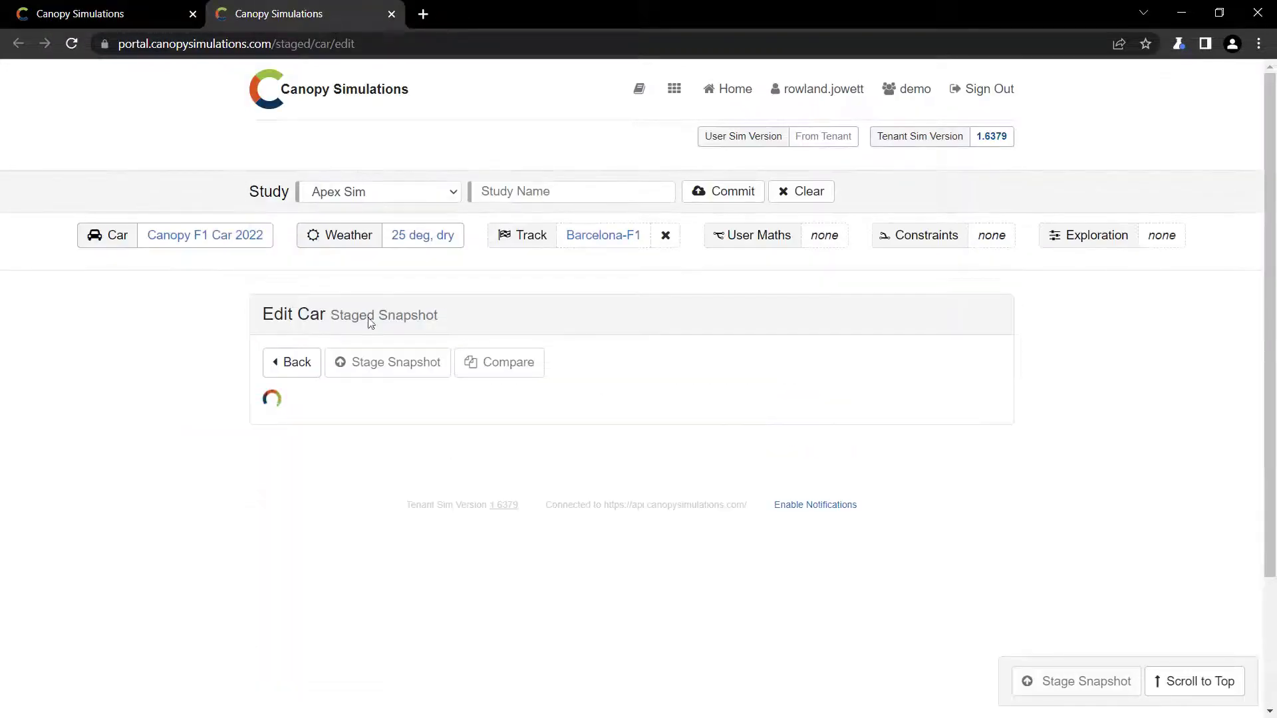
pyautogui.click(365, 416)
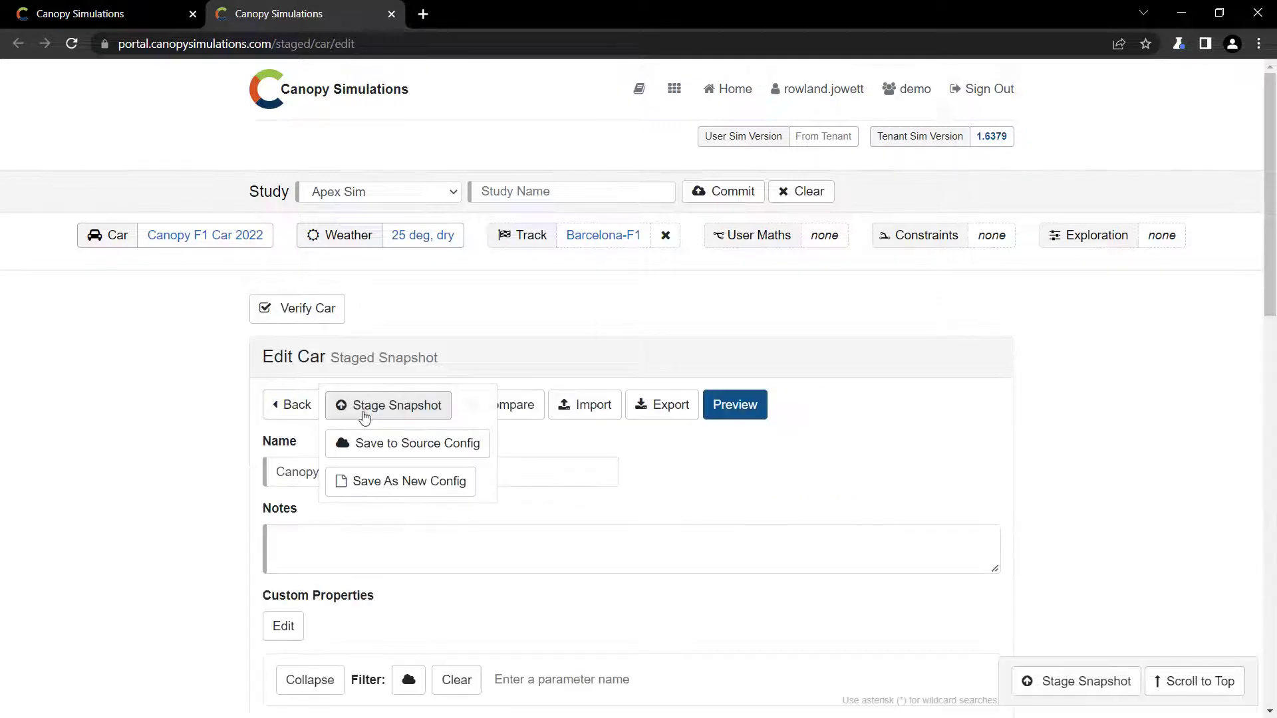
pyautogui.scroll(-5, 200, 479)
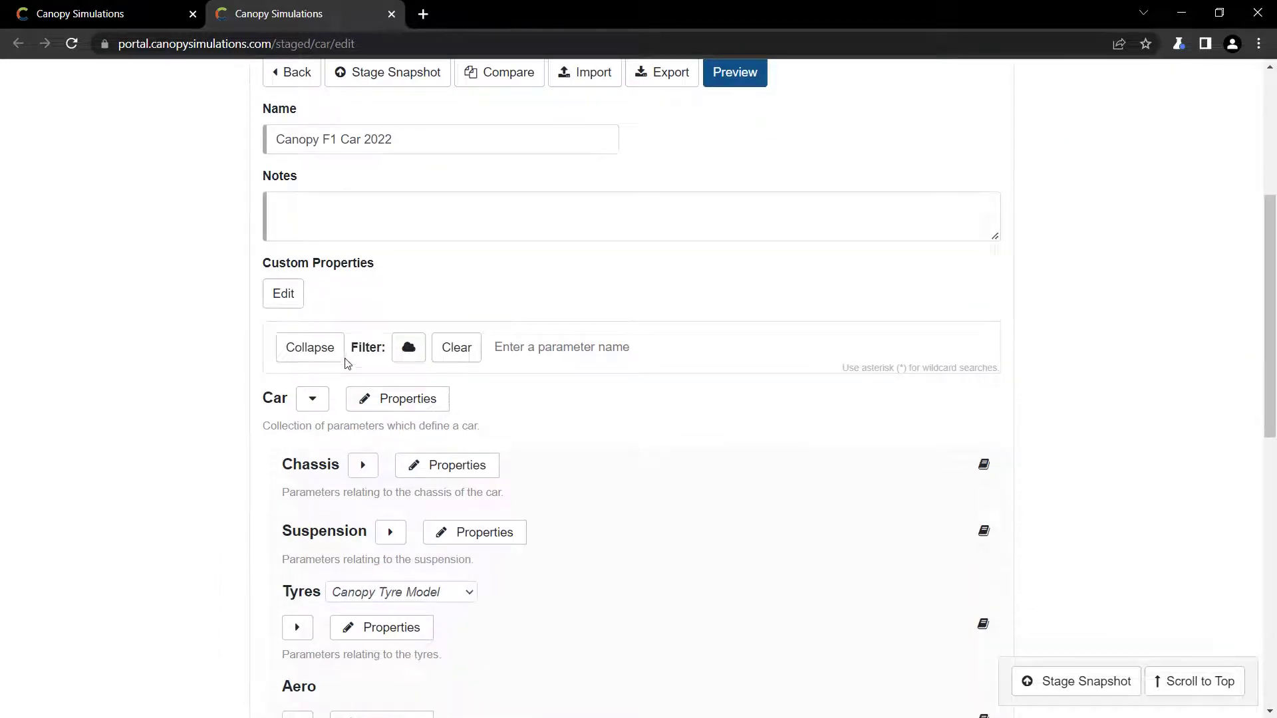
pyautogui.click(294, 302)
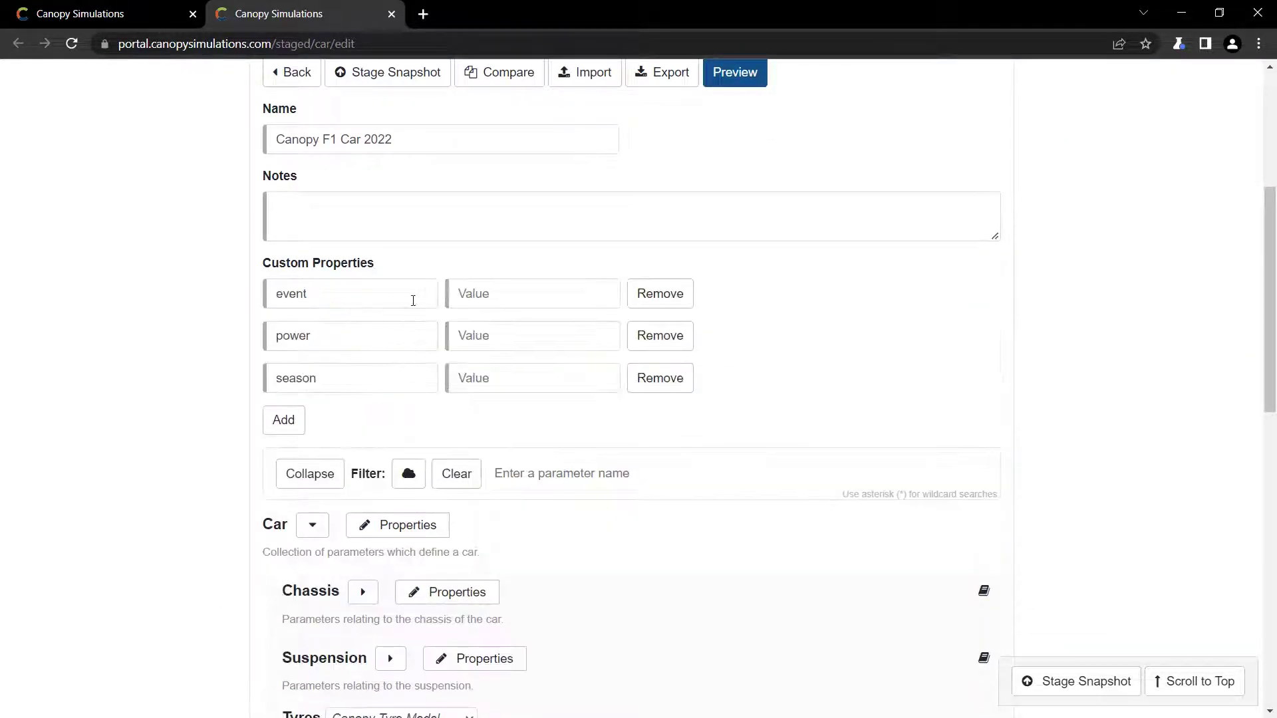
# Set the car's custom properties: event Barcelona, power Normal, season 2022.
pyautogui.click(546, 293)
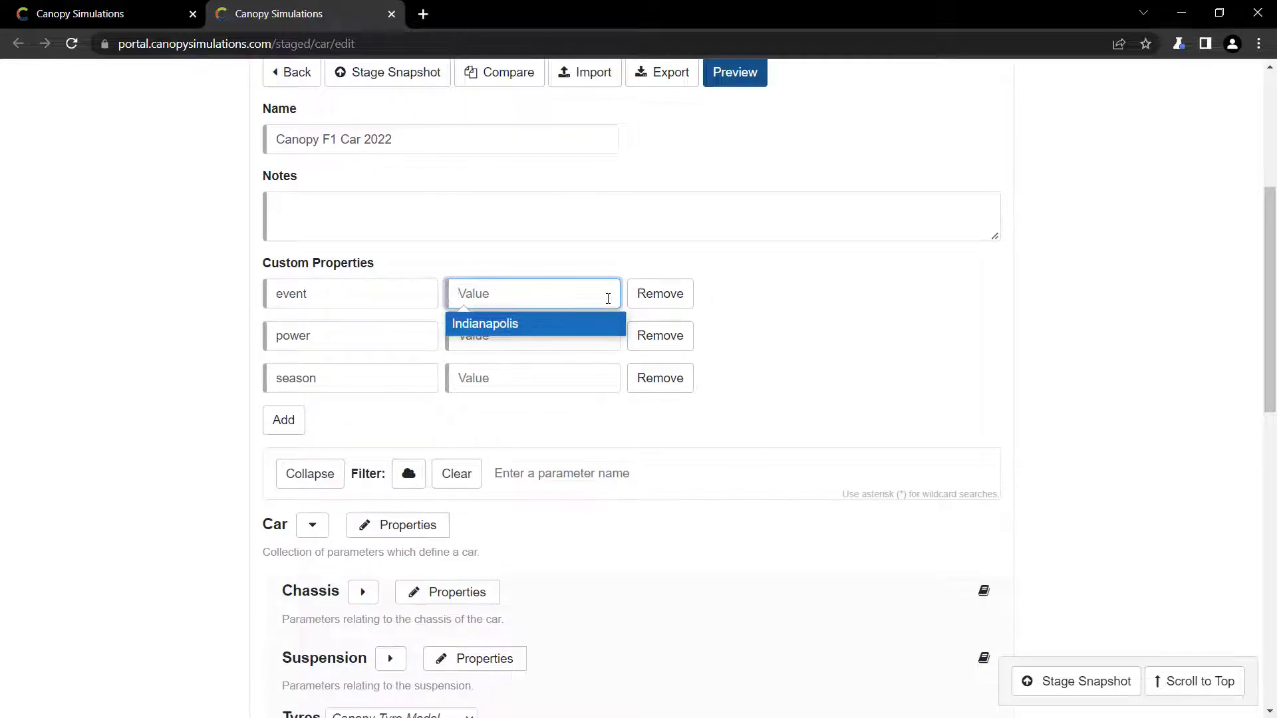
pyautogui.write('Barcelona')
pyautogui.press('Tab')
pyautogui.press('Tab')
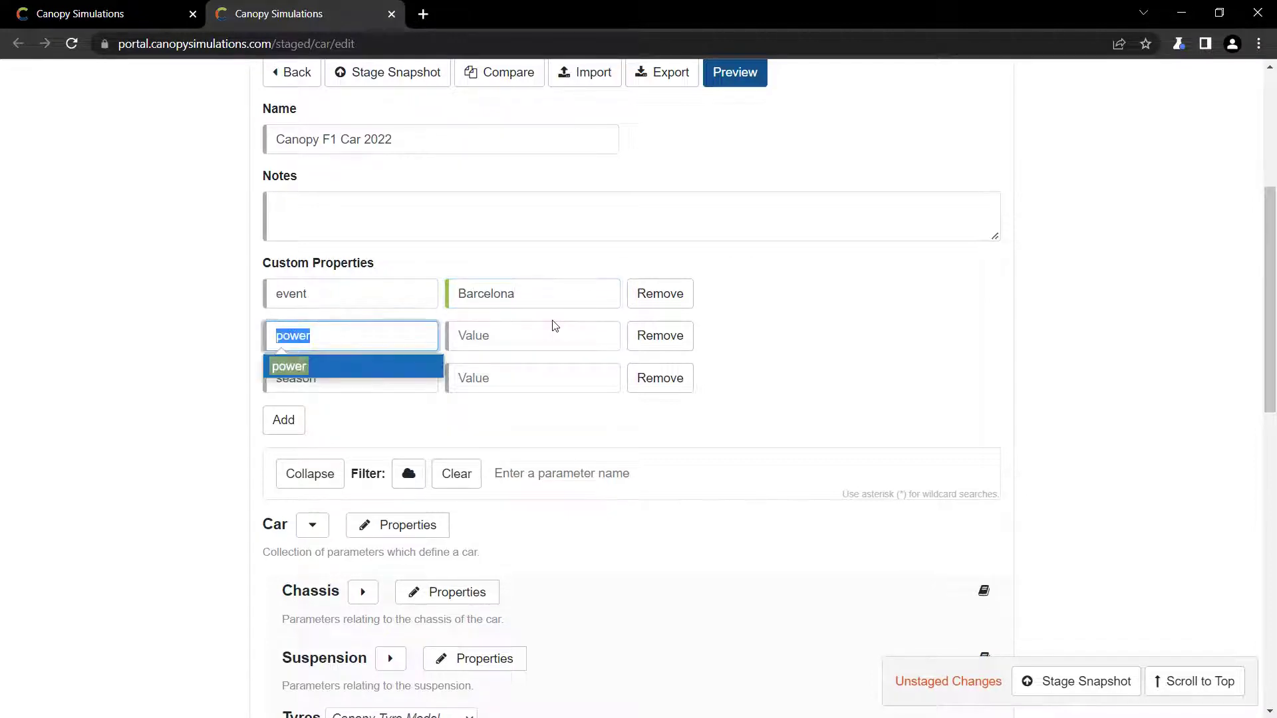
pyautogui.click(520, 345)
pyautogui.write('M')
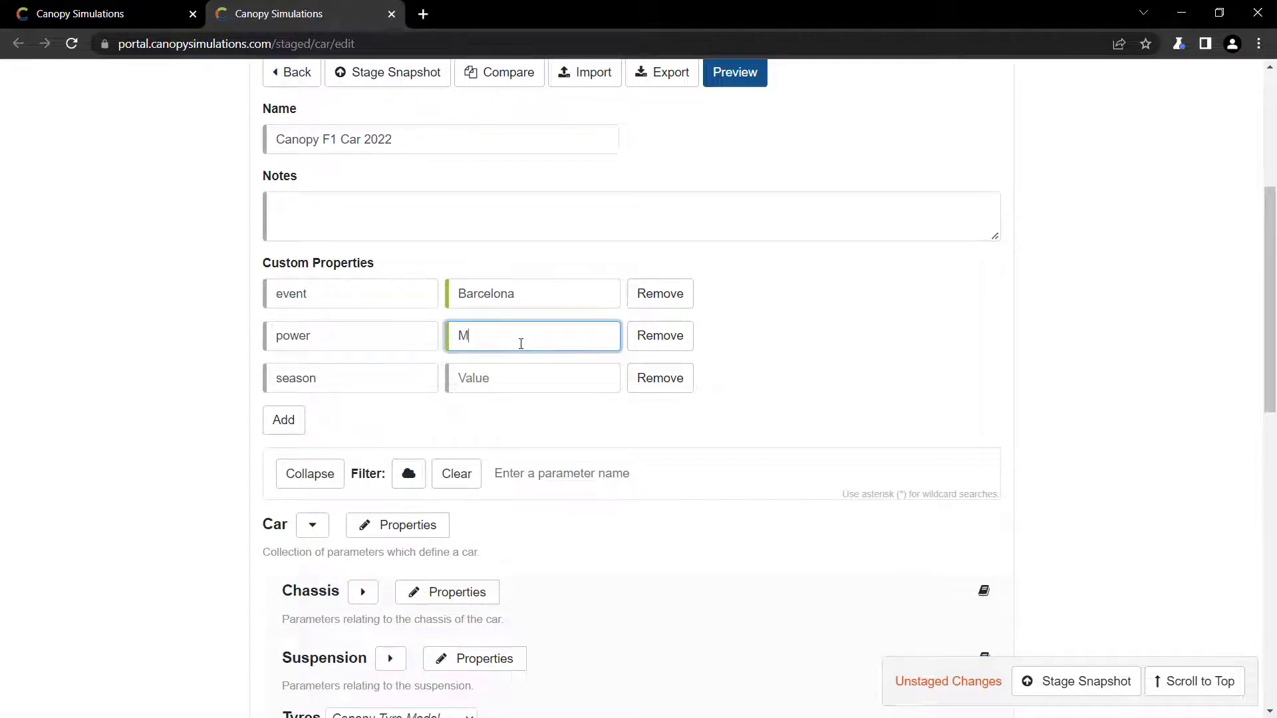
pyautogui.press('BackSpace')
pyautogui.write('Normal')
pyautogui.press('Tab')
pyautogui.press('Tab')
pyautogui.click(527, 380)
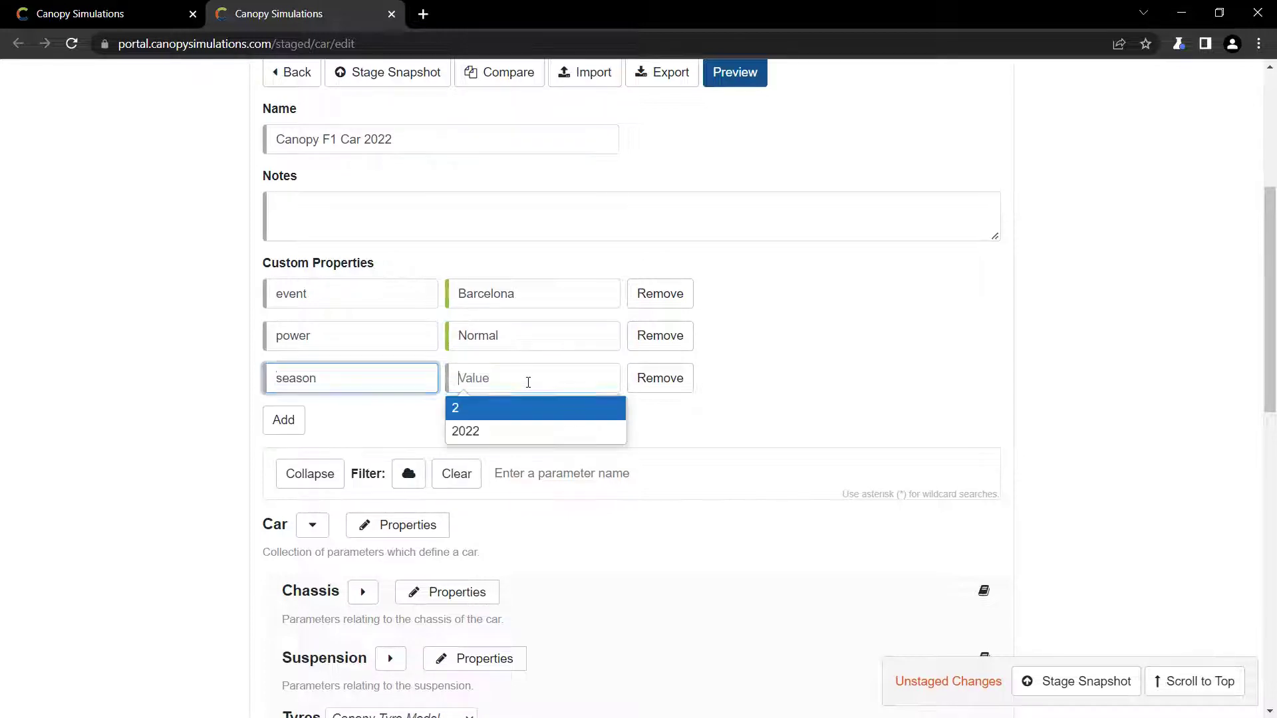
pyautogui.write('2022')
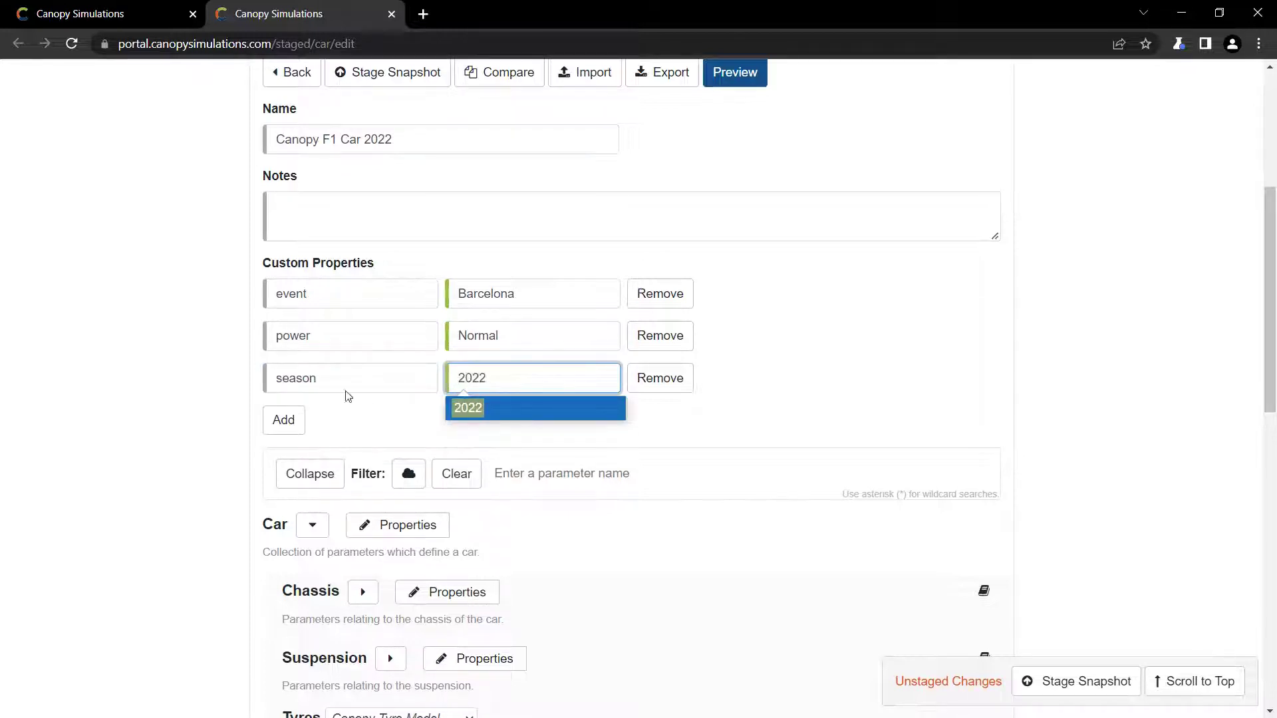
pyautogui.click(204, 321)
# Add the car note 'issue1: Initial parameterisation of car'.
pyautogui.click(375, 209)
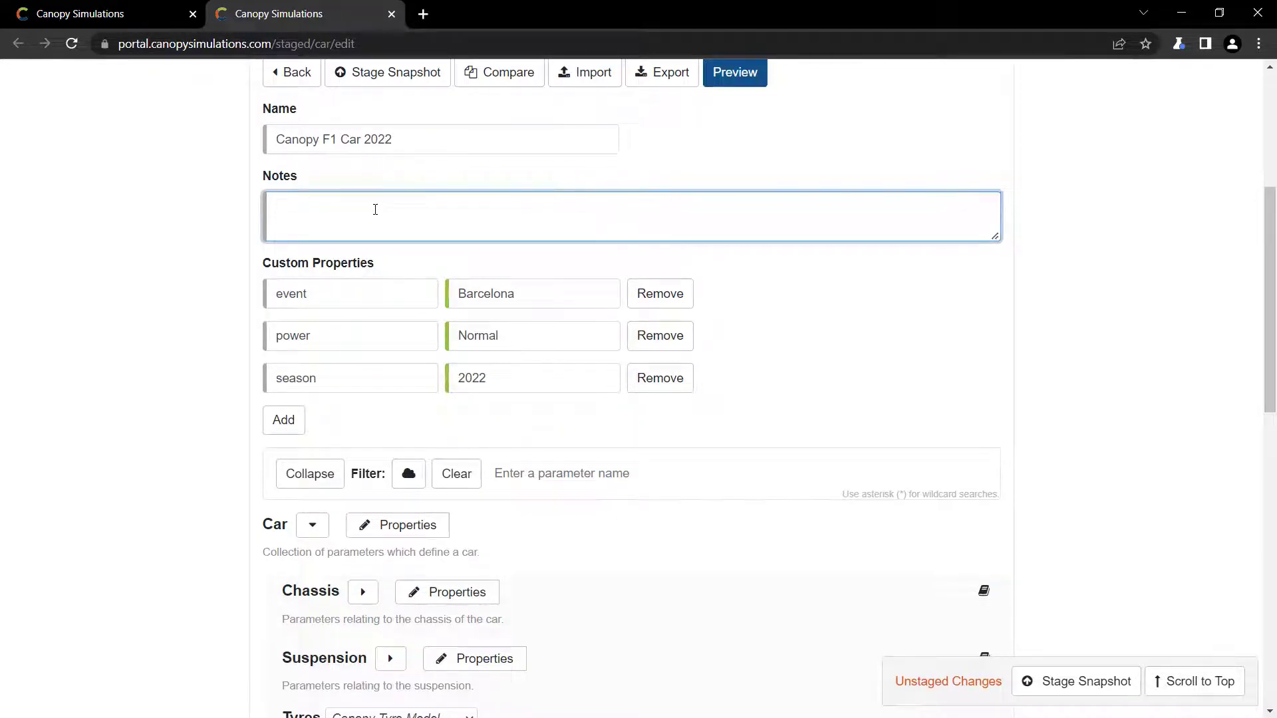
pyautogui.write('issue1: Initial parameterisation of car')
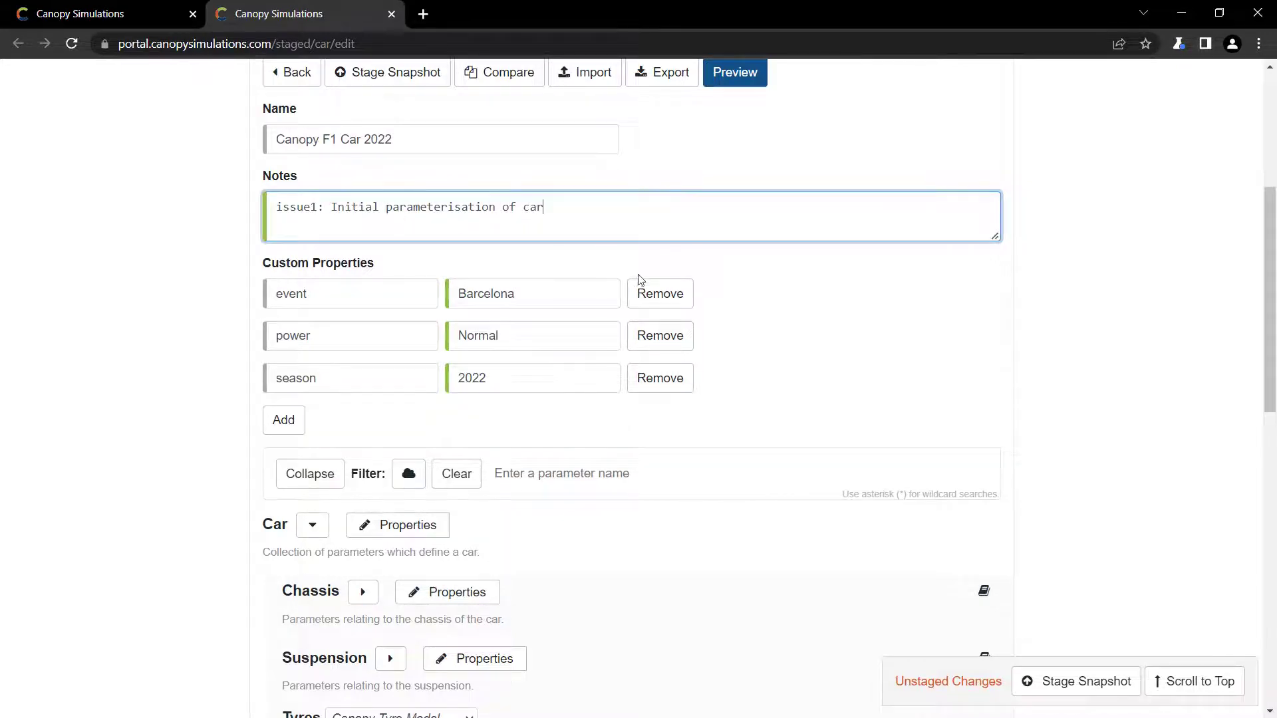
pyautogui.scroll(5, 718, 348)
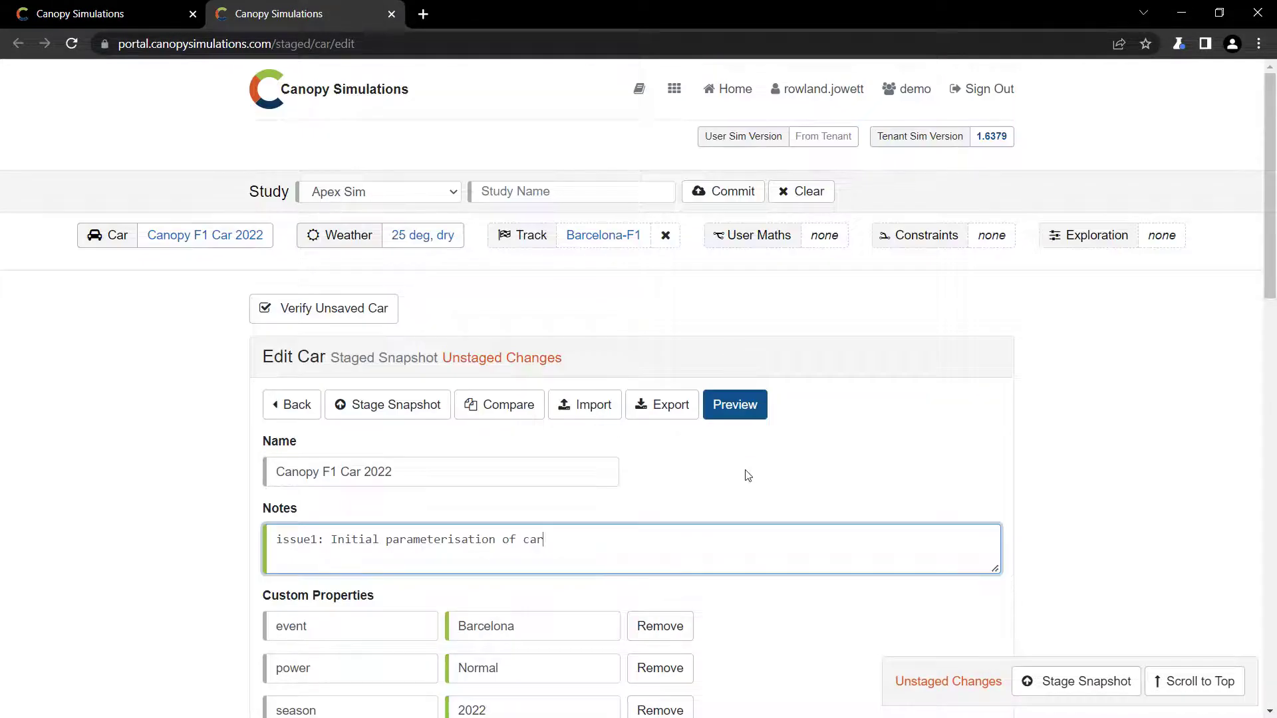
pyautogui.click(382, 420)
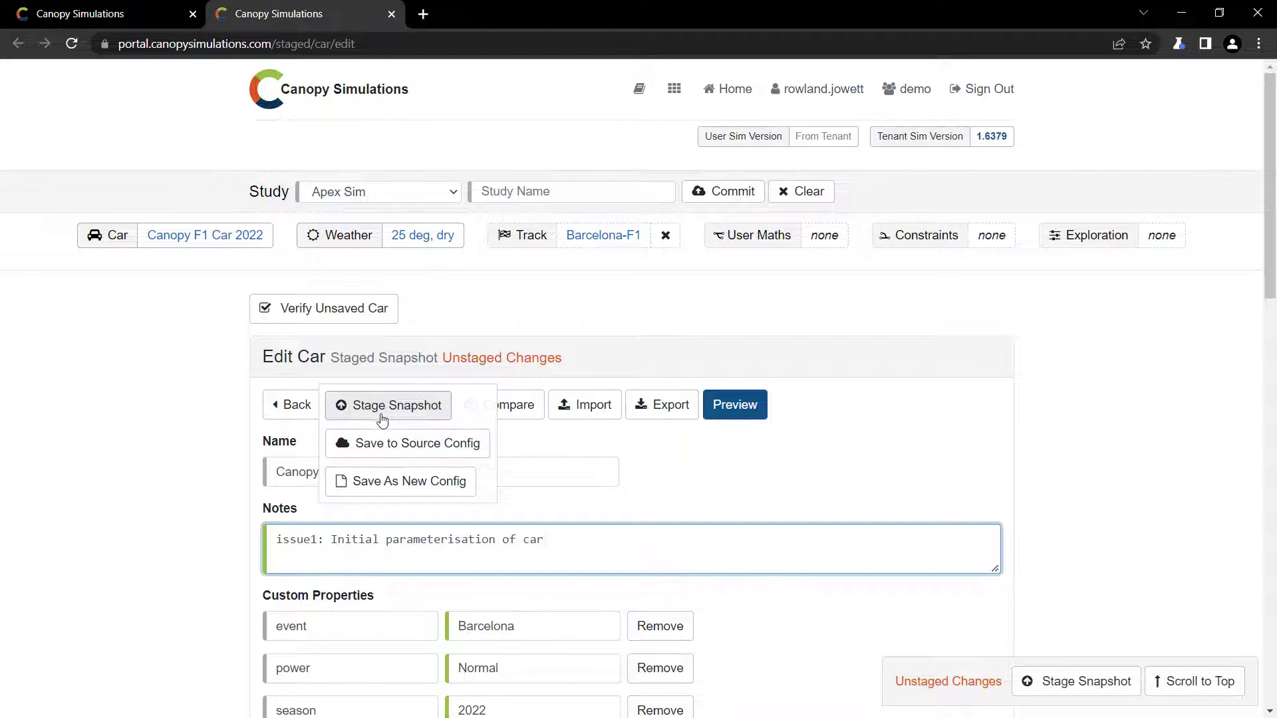
pyautogui.click(380, 454)
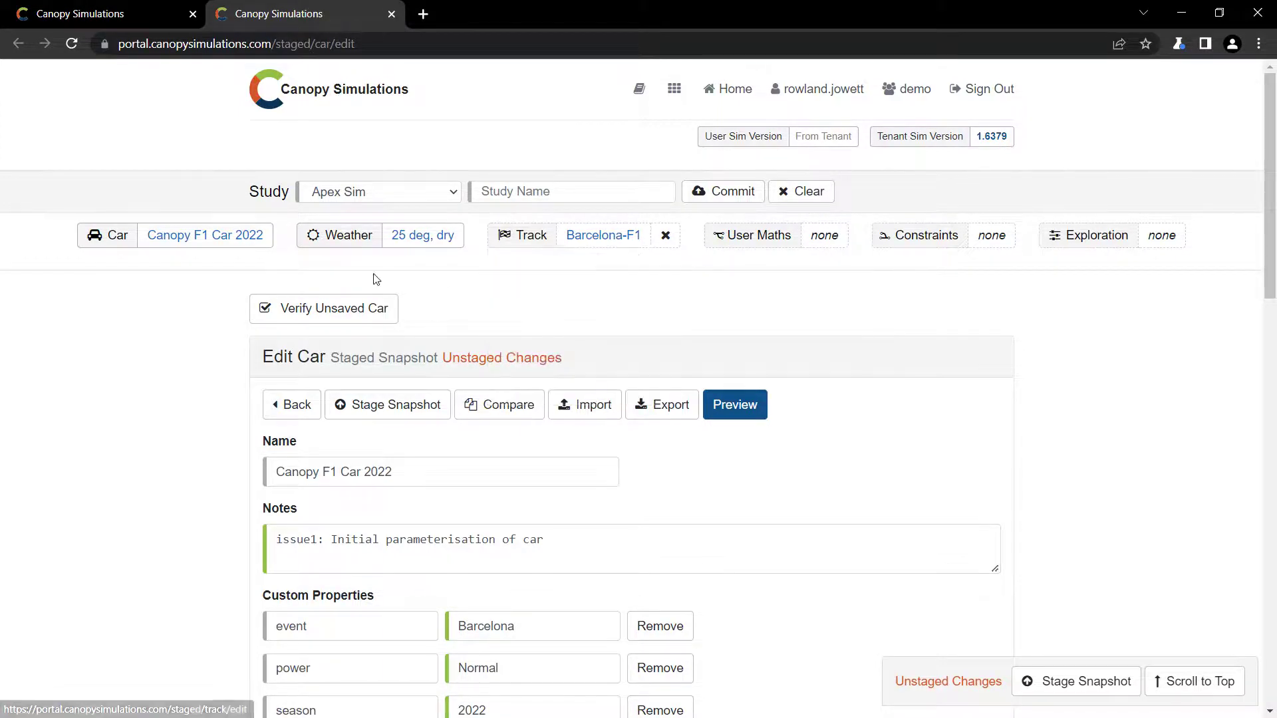
pyautogui.moveTo(153, 234)
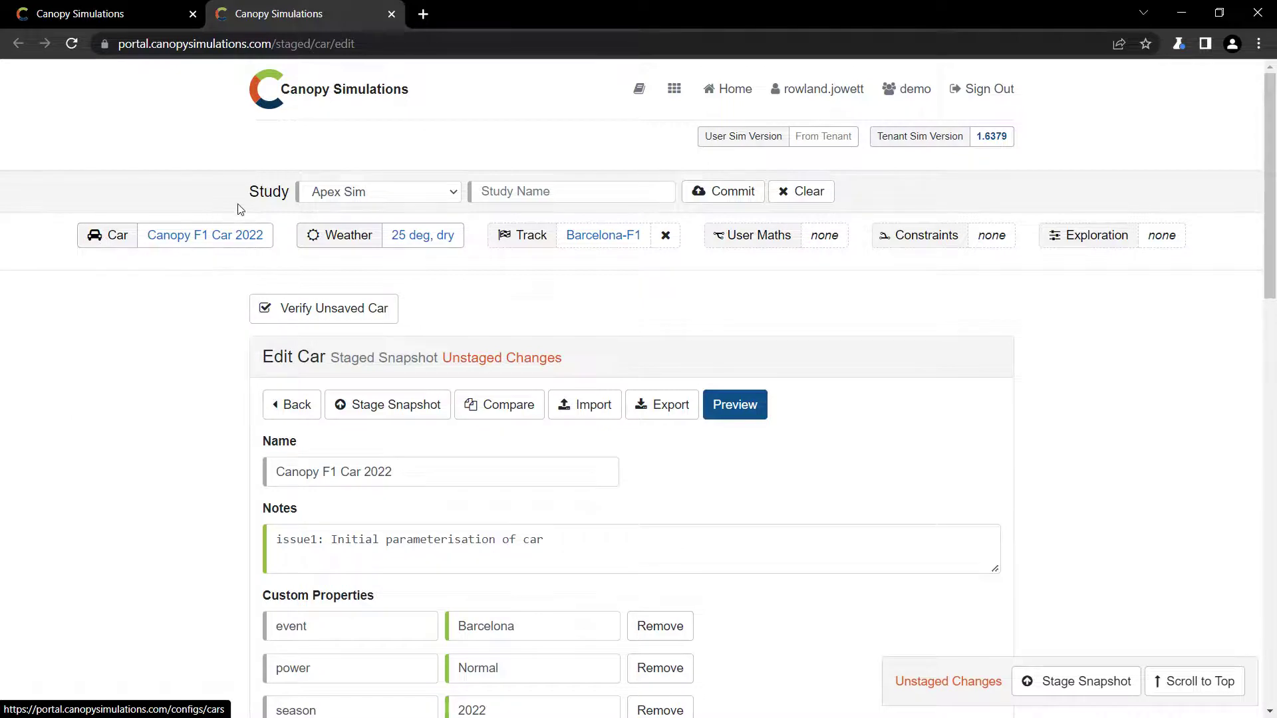
# Discard the car edits and view the Dynamic Lap study's DynamicLap chart.
pyautogui.click(273, 194)
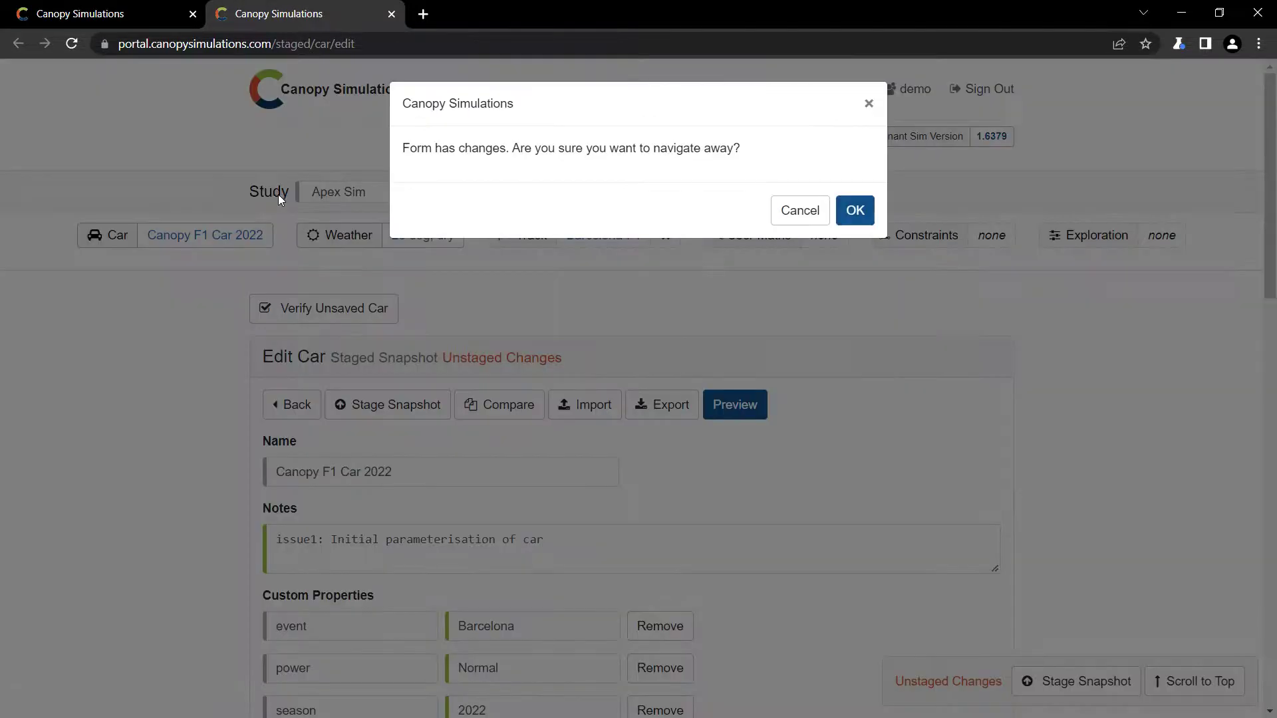
pyautogui.click(855, 210)
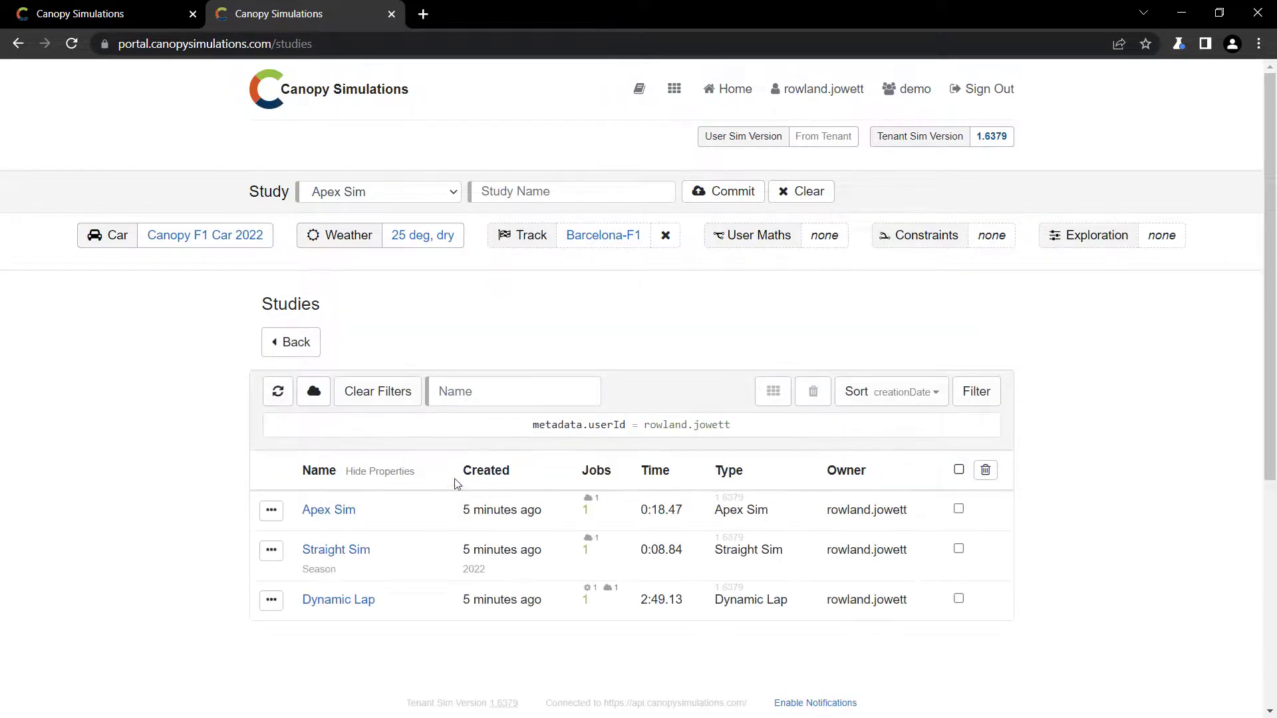
pyautogui.click(353, 601)
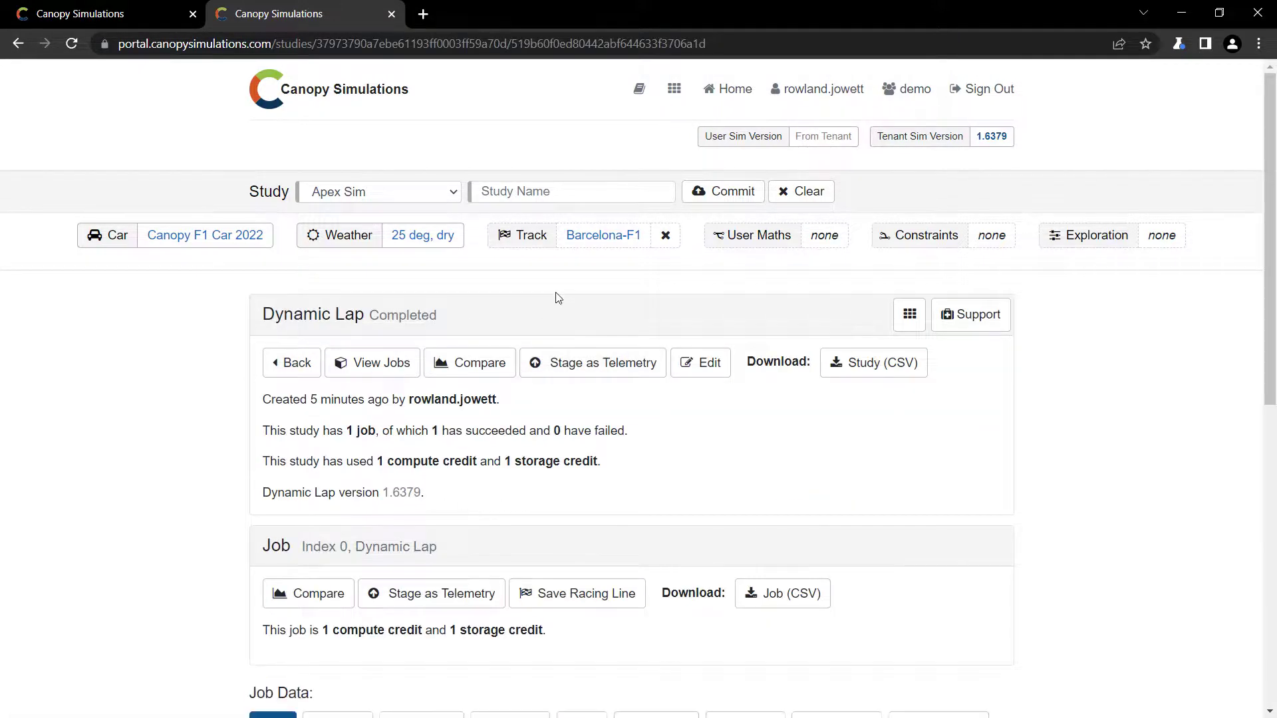
pyautogui.scroll(-4, 556, 296)
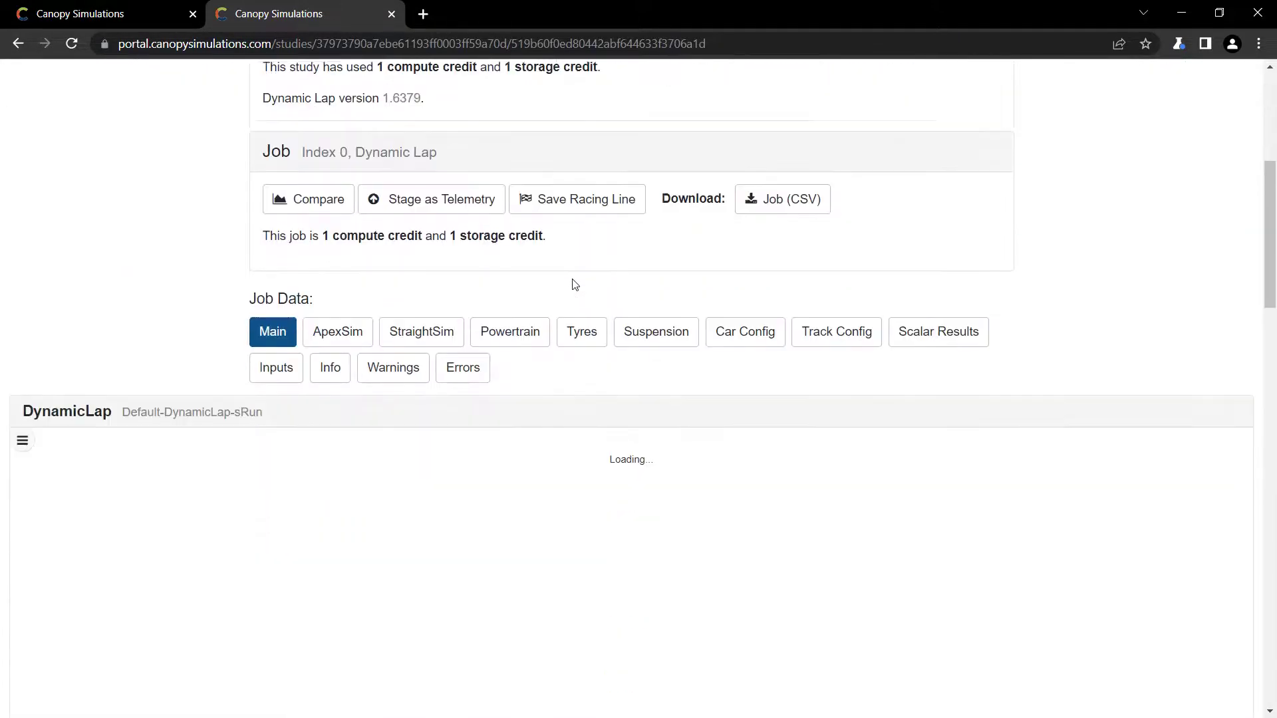
pyautogui.scroll(-3, 576, 285)
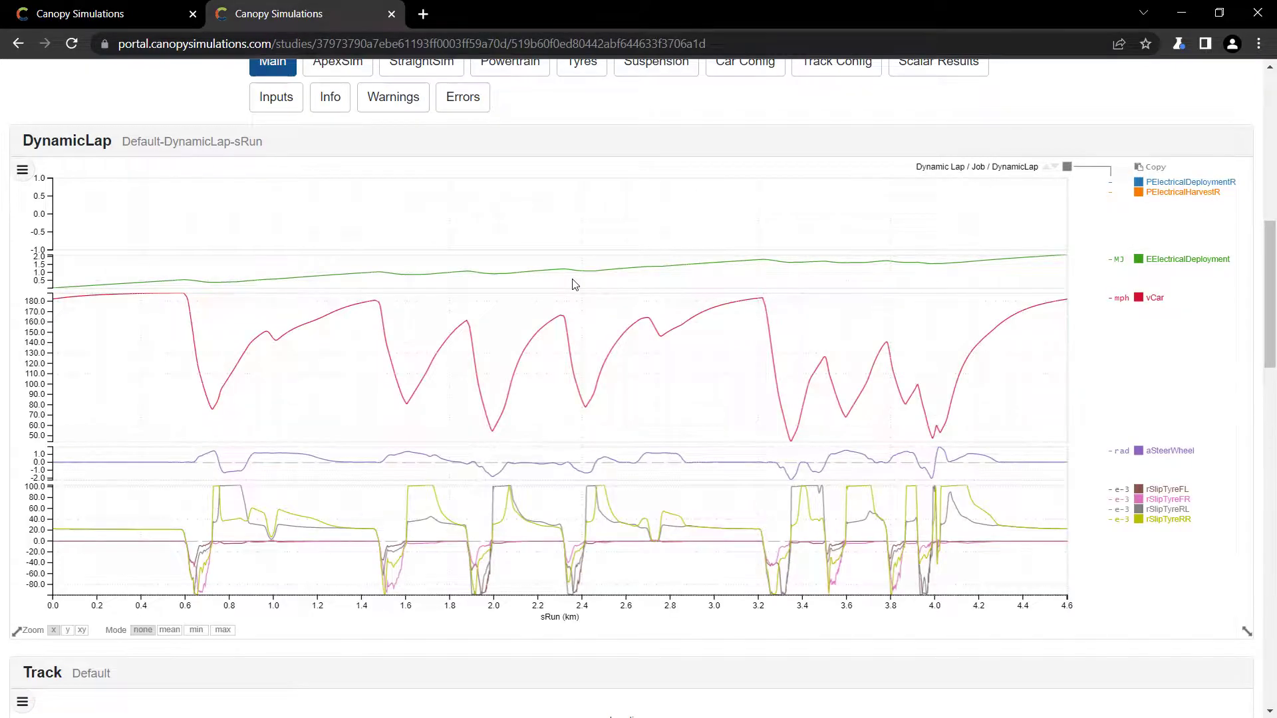